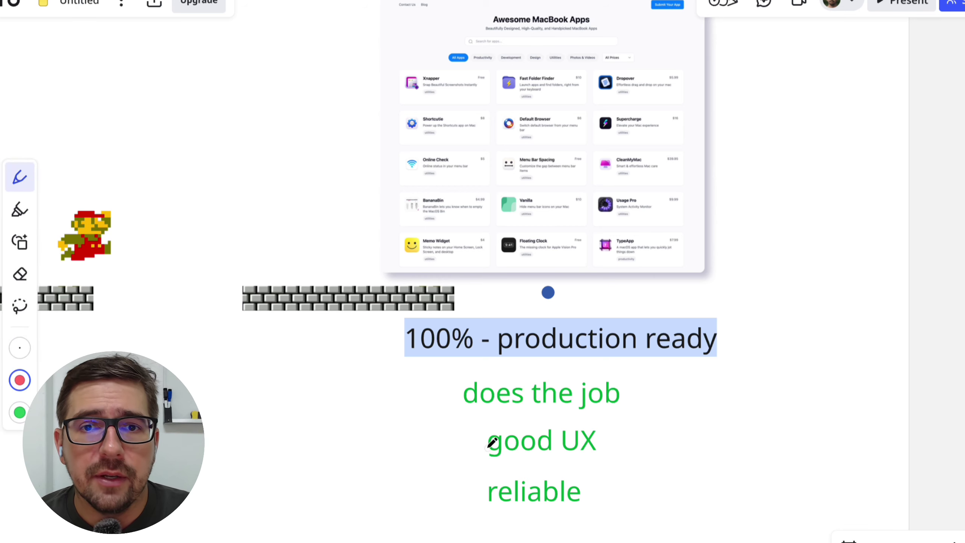
Step: Underline "good UX", "reliable" and the "100% - production ready" heading with the red pen
{"action": "left_click_drag", "start_coordinate": [489, 463], "coordinate": [597, 467]}
{"action": "left_click_drag", "start_coordinate": [488, 513], "coordinate": [596, 518]}
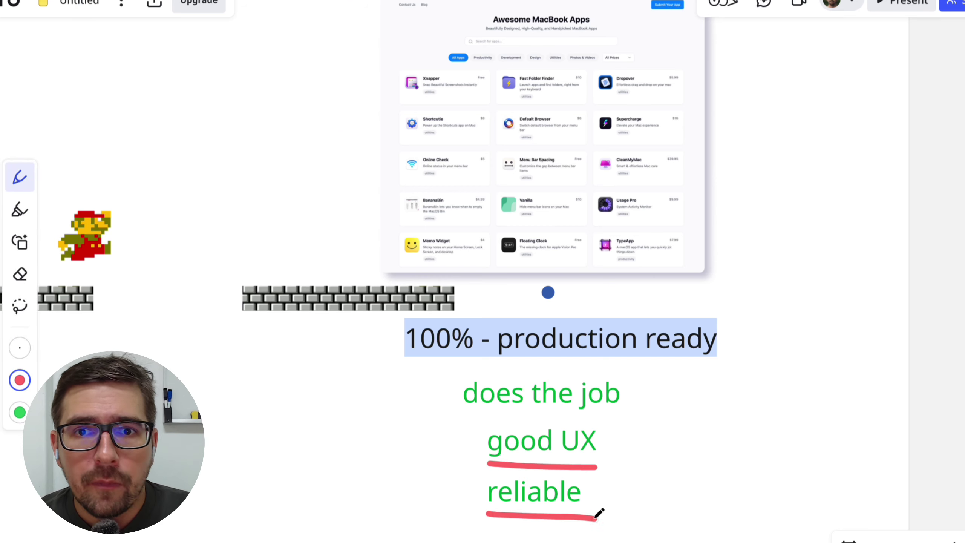
{"action": "left_click_drag", "start_coordinate": [397, 359], "coordinate": [740, 366]}
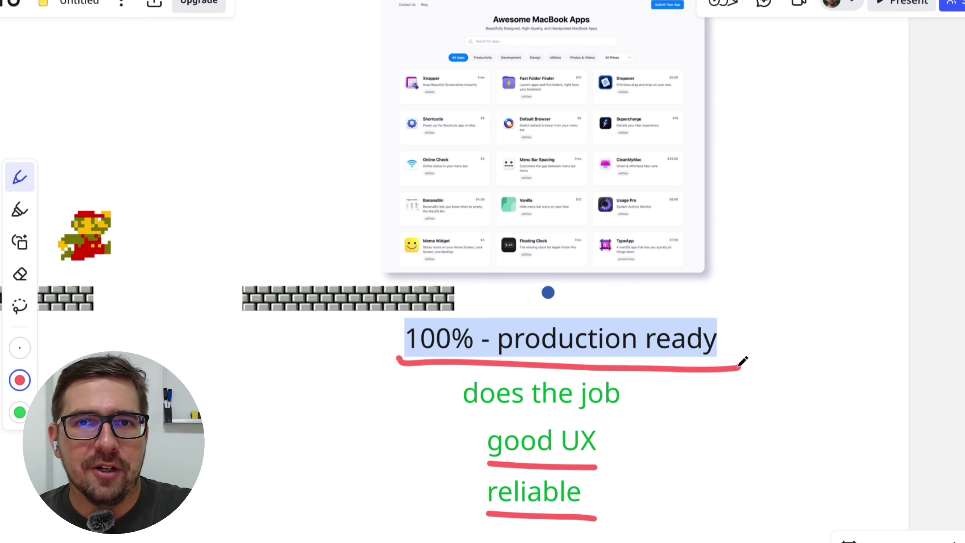
{"action": "key", "text": "Escape"}
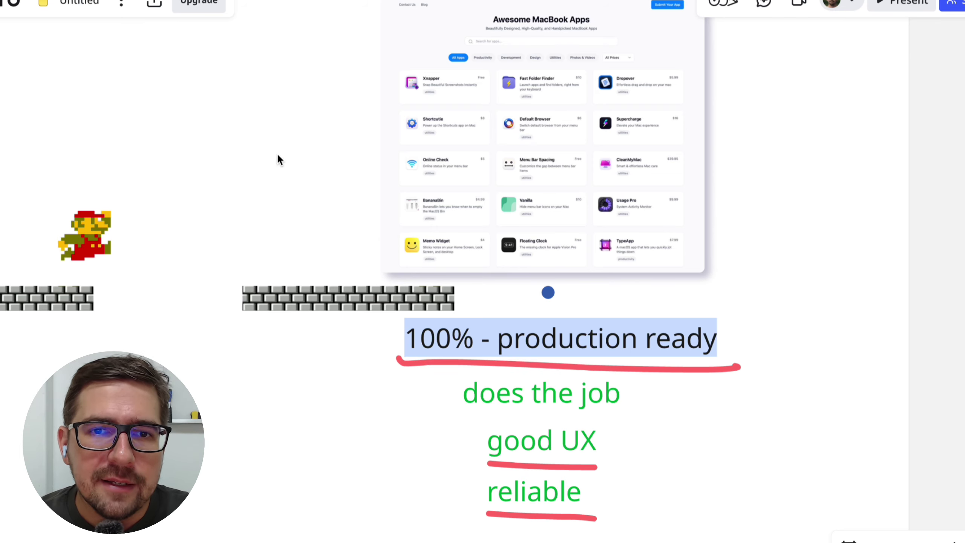
Step: Circle the "Changes" label and the green monster beneath it with one red freehand loop
{"action": "left_click", "coordinate": [306, 153]}
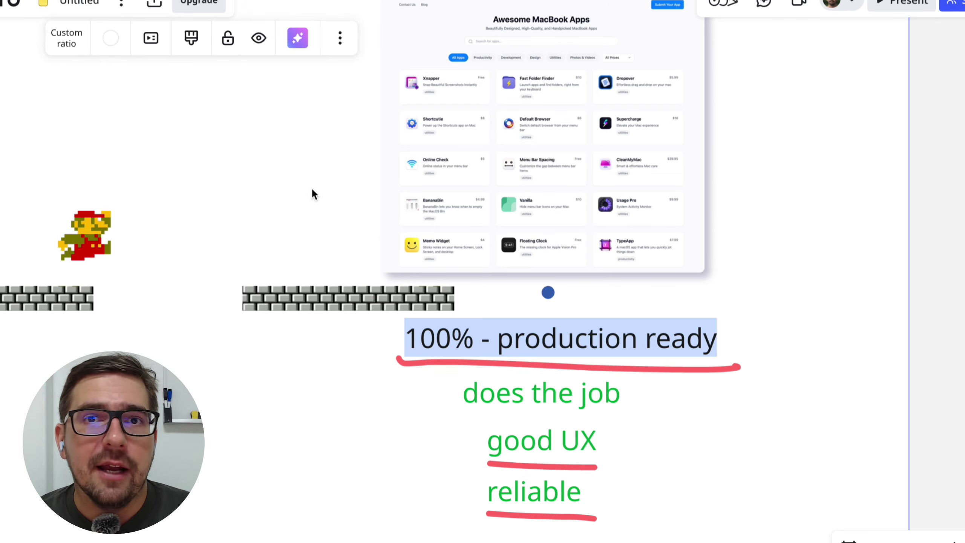
{"action": "scroll", "coordinate": [366, 244], "scroll_direction": "down", "scroll_amount": 4}
{"action": "scroll", "coordinate": [377, 271], "scroll_direction": "up", "scroll_amount": 3}
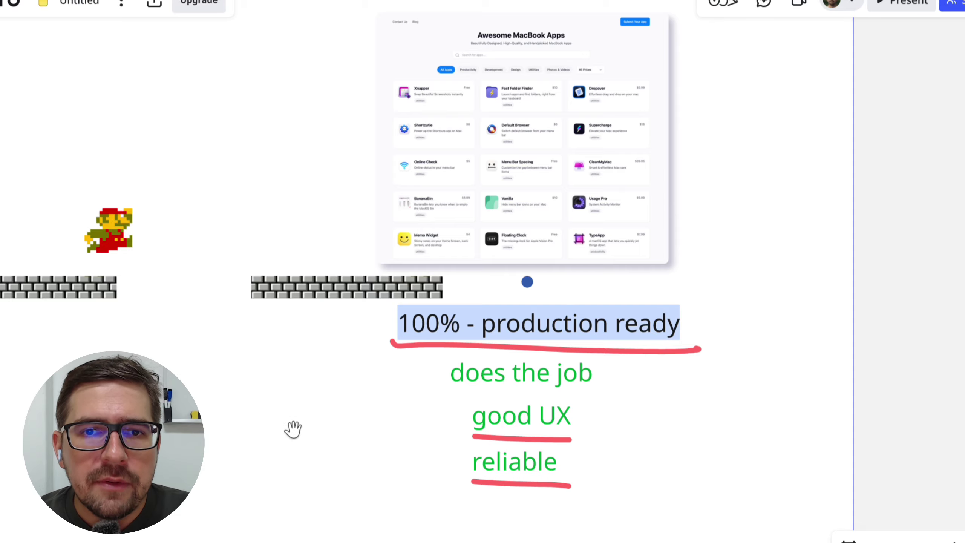
{"action": "left_click_drag", "start_coordinate": [293, 429], "coordinate": [520, 189]}
{"action": "scroll", "coordinate": [551, 301], "scroll_direction": "up", "scroll_amount": 2}
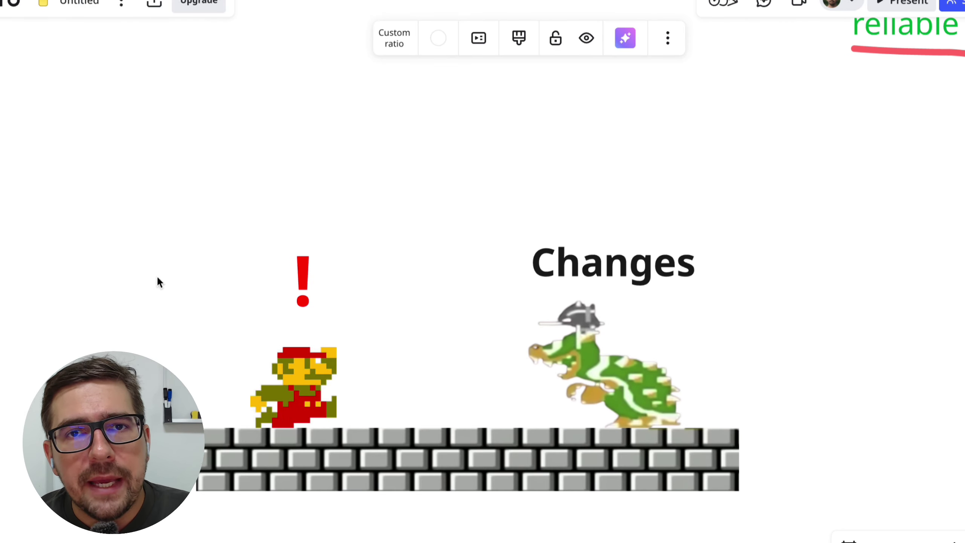
{"action": "key", "text": "p"}
{"action": "mouse_move", "coordinate": [751, 267]}
{"action": "left_mouse_down"}
{"action": "mouse_move", "coordinate": [489, 257]}
{"action": "mouse_move", "coordinate": [793, 238]}
{"action": "mouse_move", "coordinate": [707, 232]}
{"action": "left_mouse_up"}
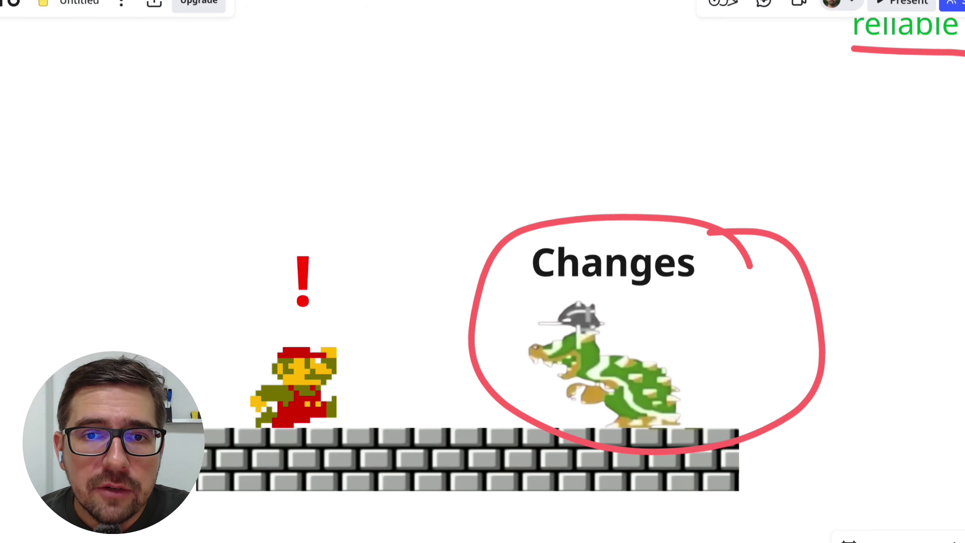
{"action": "left_click", "coordinate": [413, 248]}
Step: Examine the Cursor diagram, comparing its in-line code editing and chat routes for changing the app
{"action": "scroll", "coordinate": [413, 247], "scroll_direction": "down", "scroll_amount": 4}
{"action": "left_click_drag", "start_coordinate": [412, 274], "coordinate": [417, 150]}
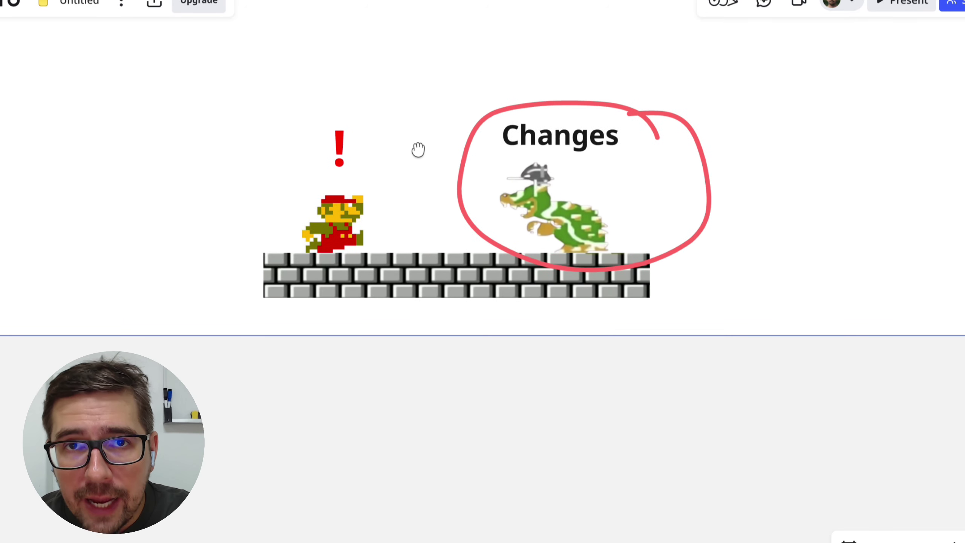
{"action": "scroll", "coordinate": [424, 207], "scroll_direction": "down", "scroll_amount": 3}
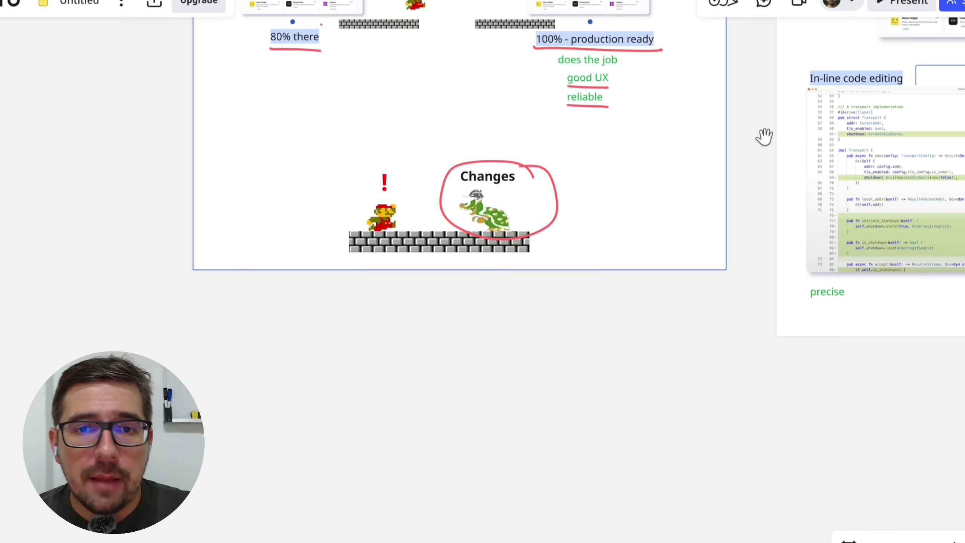
{"action": "left_click_drag", "start_coordinate": [763, 136], "coordinate": [243, 333]}
{"action": "scroll", "coordinate": [430, 158], "scroll_direction": "up", "scroll_amount": 2}
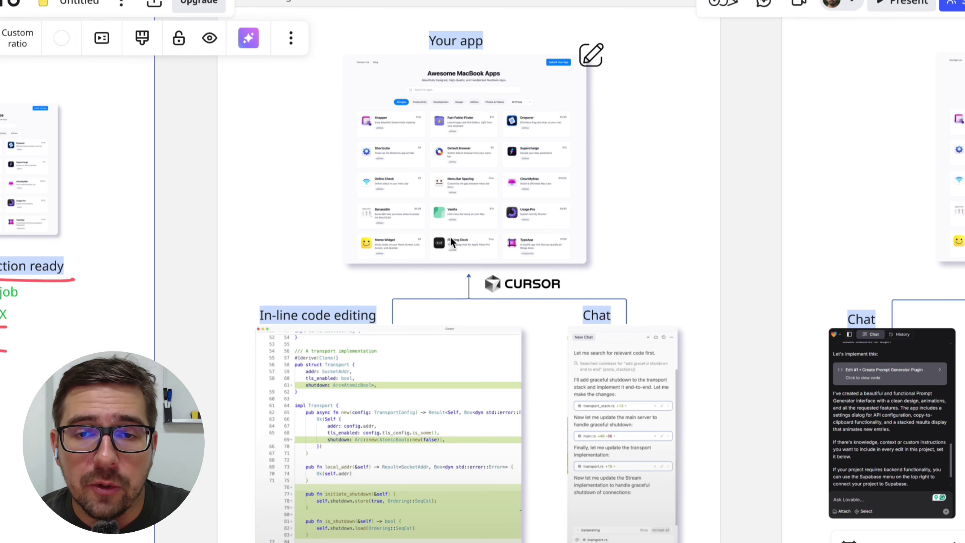
{"action": "scroll", "coordinate": [486, 295], "scroll_direction": "up", "scroll_amount": 2}
{"action": "scroll", "coordinate": [486, 294], "scroll_direction": "down", "scroll_amount": 2}
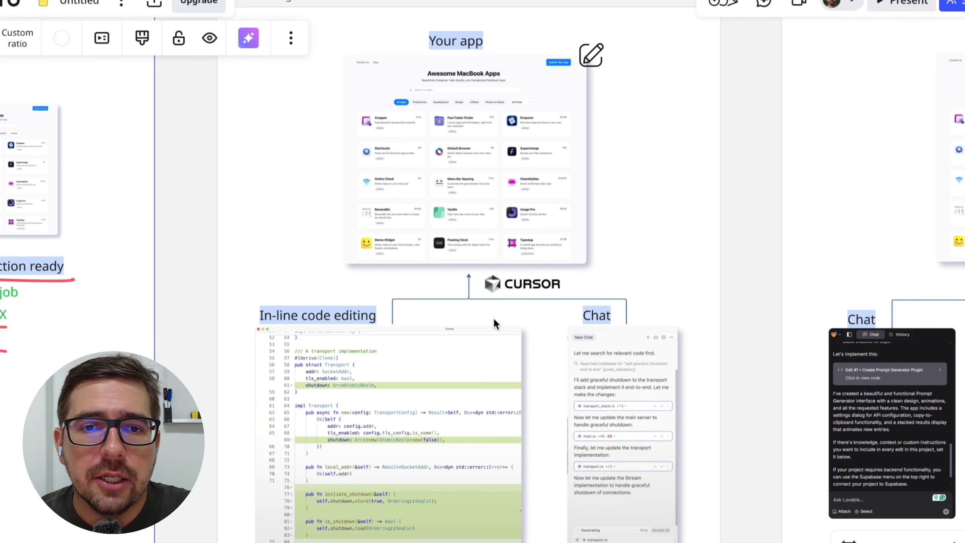
{"action": "left_click_drag", "start_coordinate": [493, 317], "coordinate": [496, 258]}
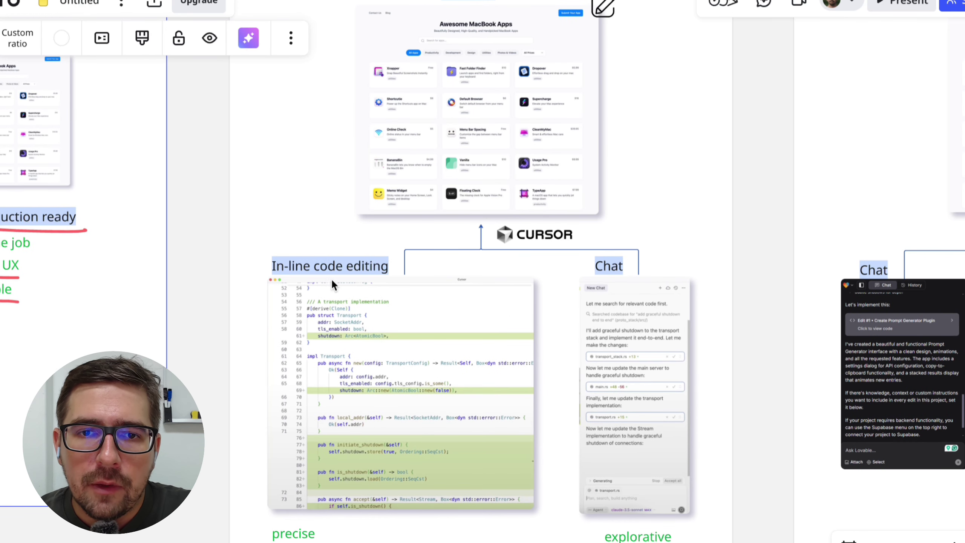
{"action": "left_click", "coordinate": [610, 6]}
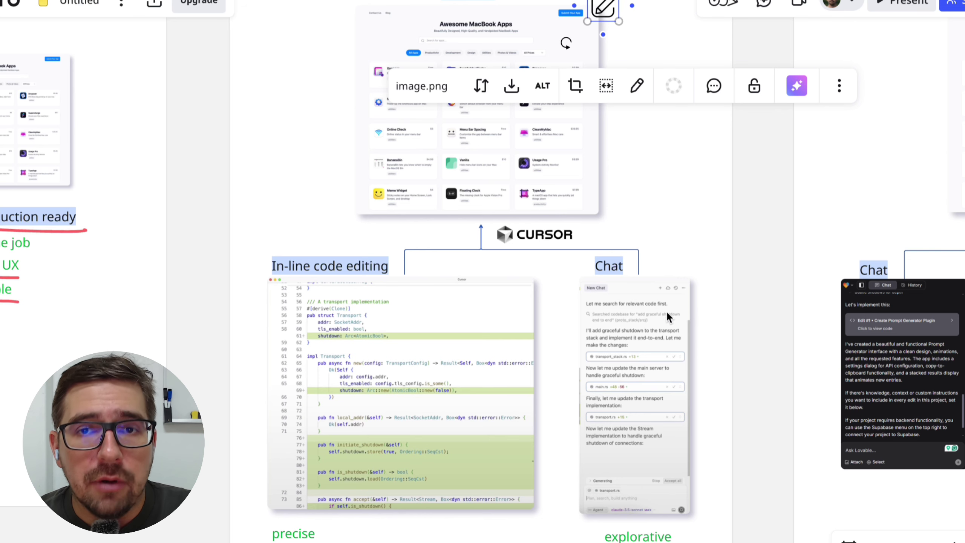
{"action": "left_click_drag", "start_coordinate": [633, 373], "coordinate": [619, 251]}
{"action": "scroll", "coordinate": [596, 218], "scroll_direction": "up", "scroll_amount": 3}
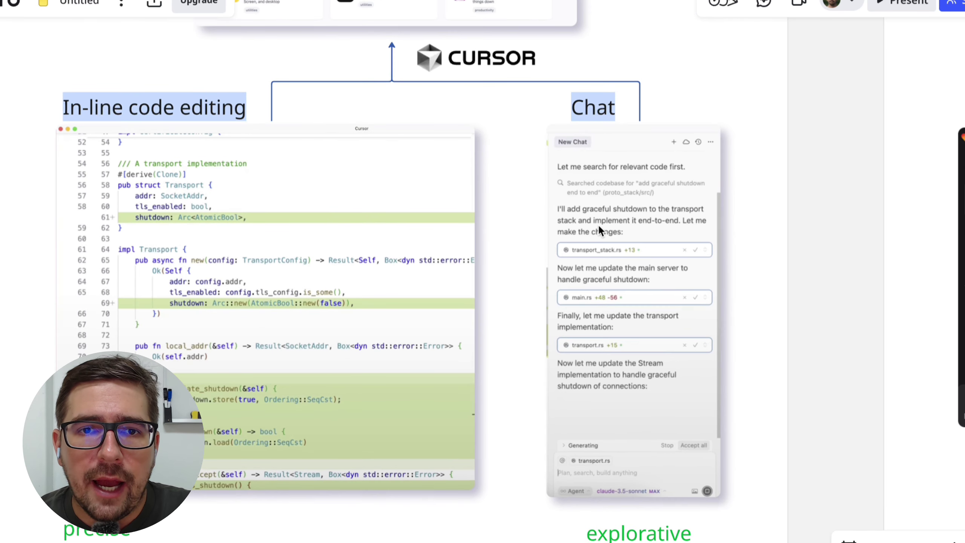
{"action": "left_click_drag", "start_coordinate": [498, 296], "coordinate": [532, 230]}
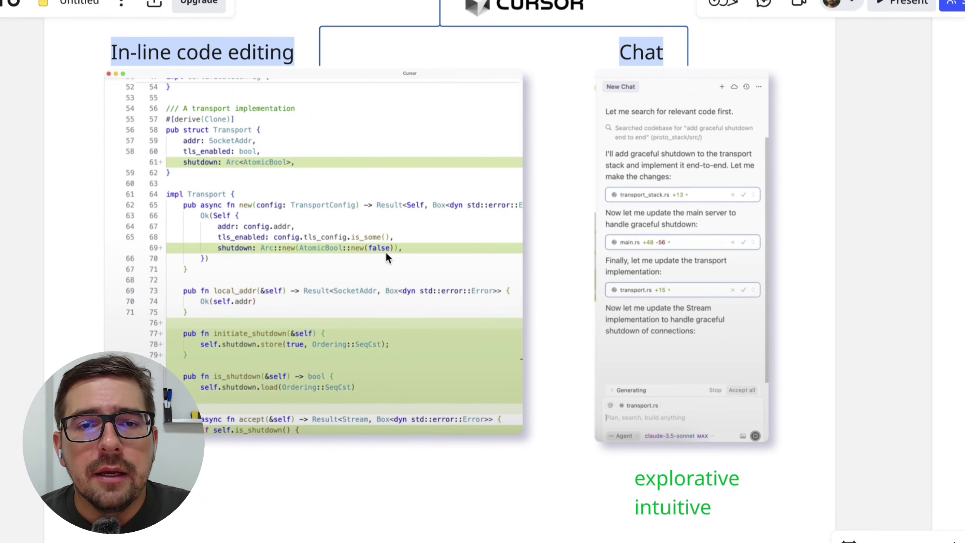
Step: Underline the word "precise" below the in-line code editing screenshot with the red pen
{"action": "left_click_drag", "start_coordinate": [228, 245], "coordinate": [428, 222]}
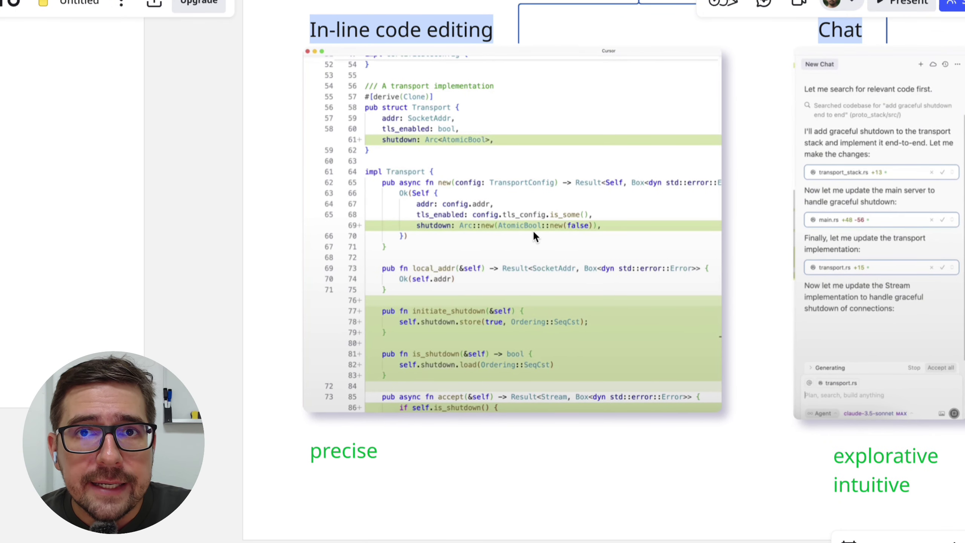
{"action": "key", "text": "p"}
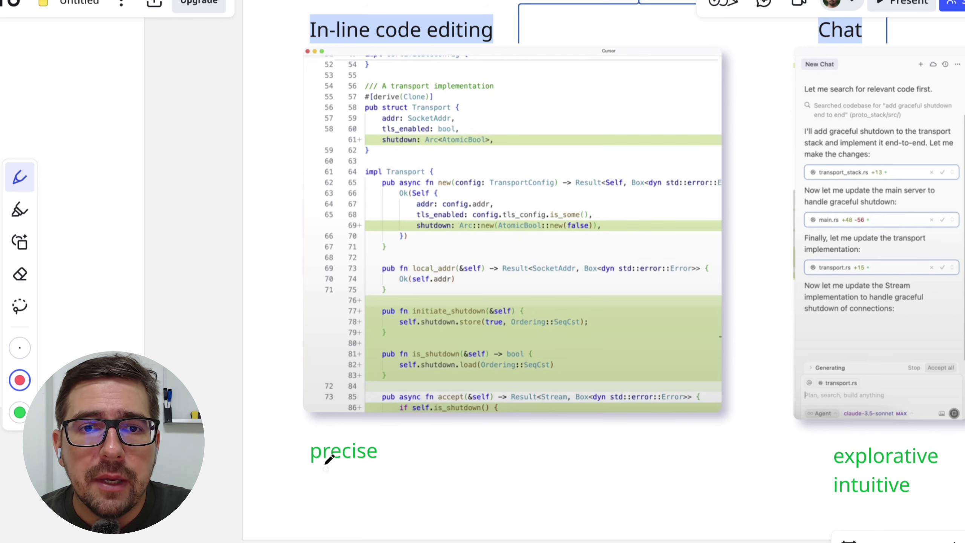
{"action": "left_click_drag", "start_coordinate": [309, 473], "coordinate": [428, 470]}
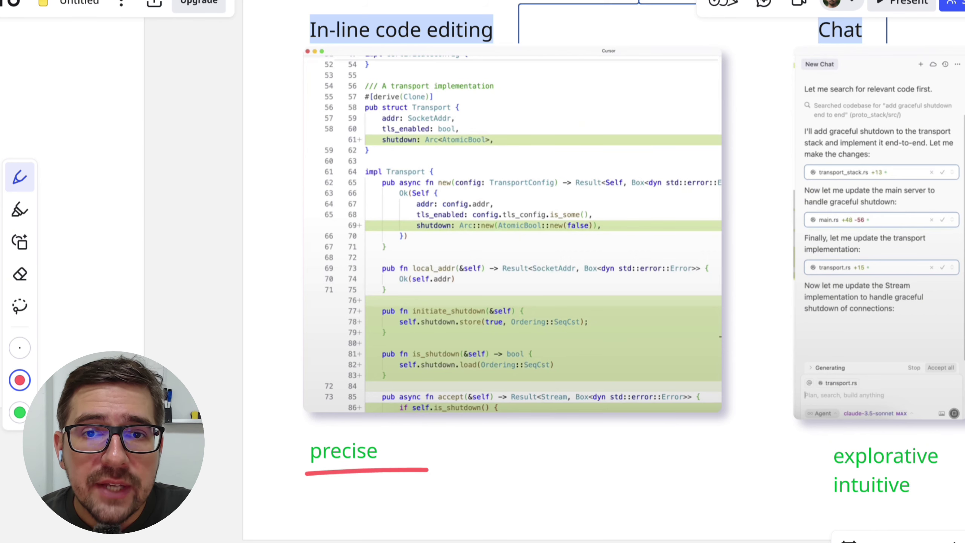
{"action": "key", "text": "Escape"}
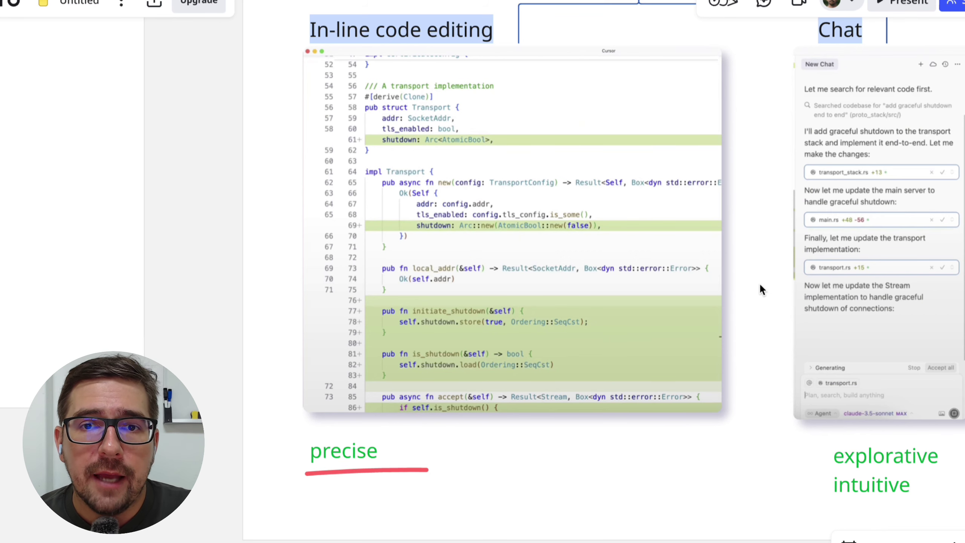
Step: Examine the Lovable diagrams, covering the chat, the code diff view and the notes on creativity, credits and control
{"action": "left_click_drag", "start_coordinate": [776, 207], "coordinate": [429, 213]}
{"action": "left_click_drag", "start_coordinate": [752, 174], "coordinate": [83, 293]}
{"action": "left_click_drag", "start_coordinate": [361, 270], "coordinate": [298, 231]}
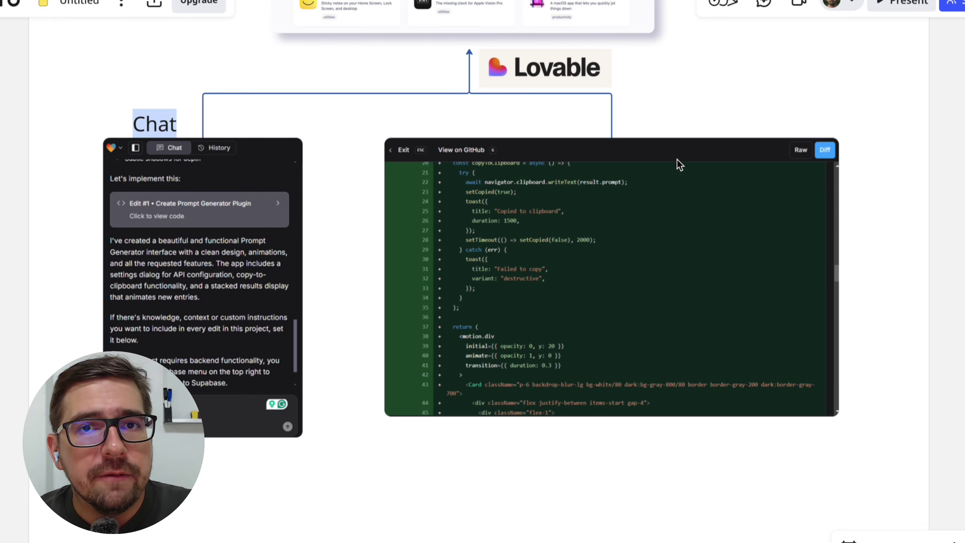
{"action": "left_click_drag", "start_coordinate": [808, 105], "coordinate": [348, 242]}
{"action": "left_click_drag", "start_coordinate": [681, 211], "coordinate": [269, 192]}
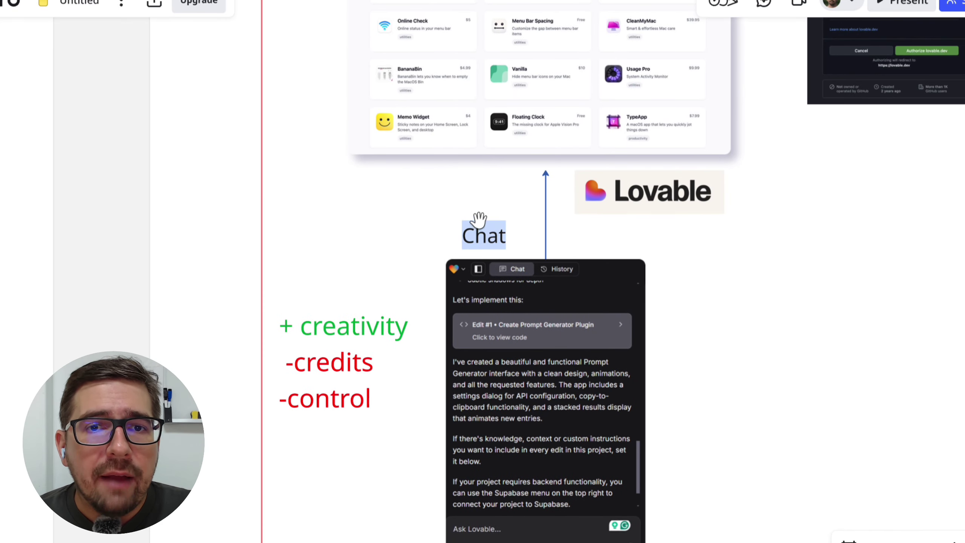
{"action": "left_click_drag", "start_coordinate": [479, 220], "coordinate": [409, 385]}
{"action": "scroll", "coordinate": [436, 351], "scroll_direction": "down", "scroll_amount": 2}
{"action": "left_click_drag", "start_coordinate": [554, 359], "coordinate": [584, 155]}
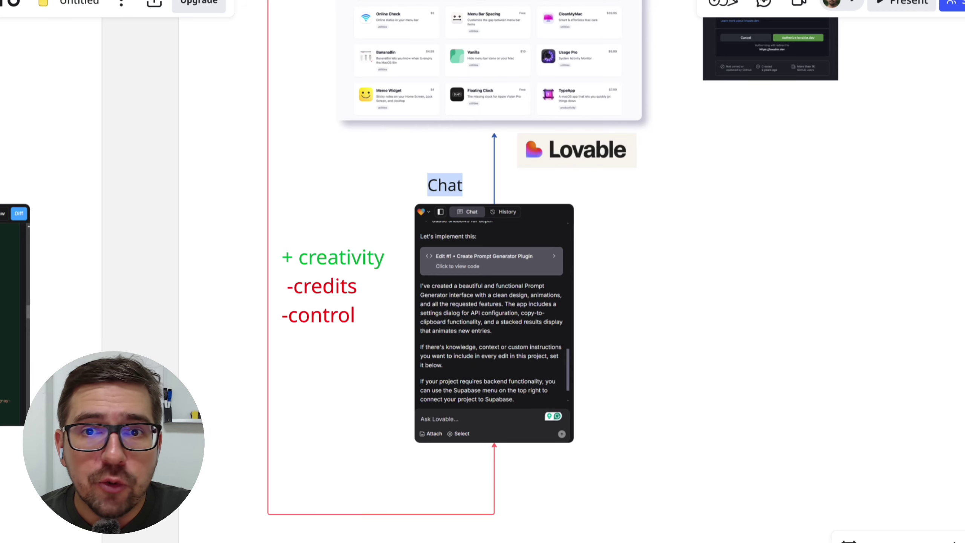
Step: Circle "+ creativity" and underline "-credits" and "-control" in red beside the Lovable chat screenshot
{"action": "left_click", "coordinate": [0, 297]}
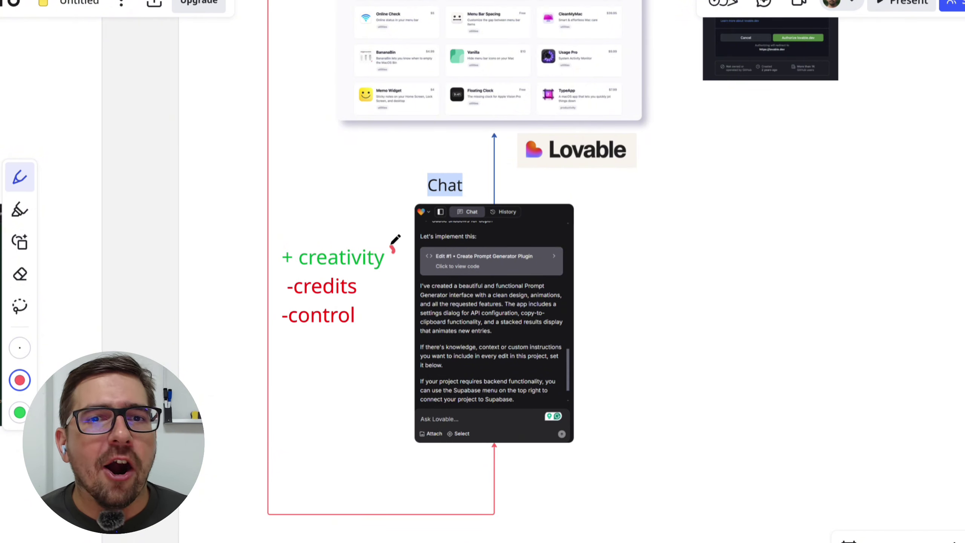
{"action": "mouse_move", "coordinate": [392, 245]}
{"action": "left_mouse_down"}
{"action": "mouse_move", "coordinate": [287, 254]}
{"action": "mouse_move", "coordinate": [397, 266]}
{"action": "left_mouse_up"}
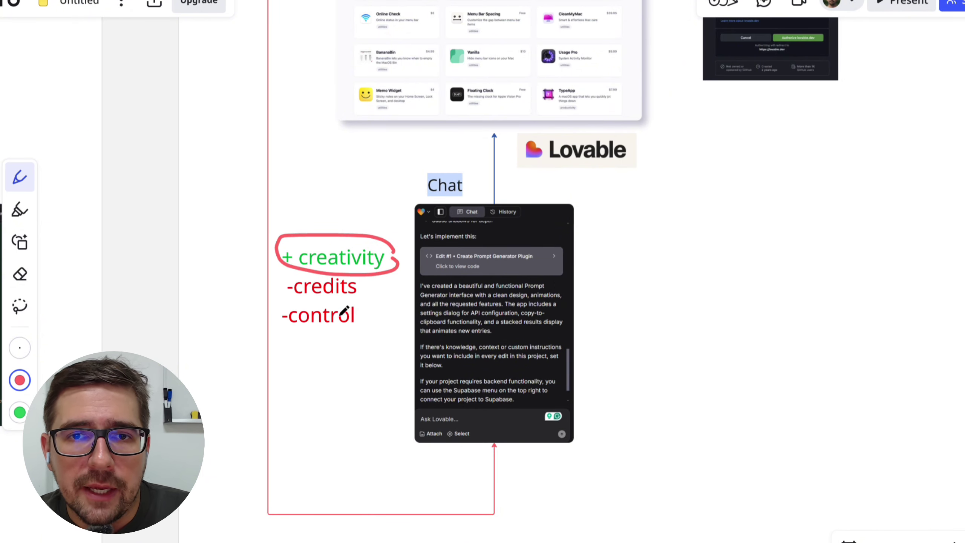
{"action": "left_click_drag", "start_coordinate": [281, 300], "coordinate": [382, 299]}
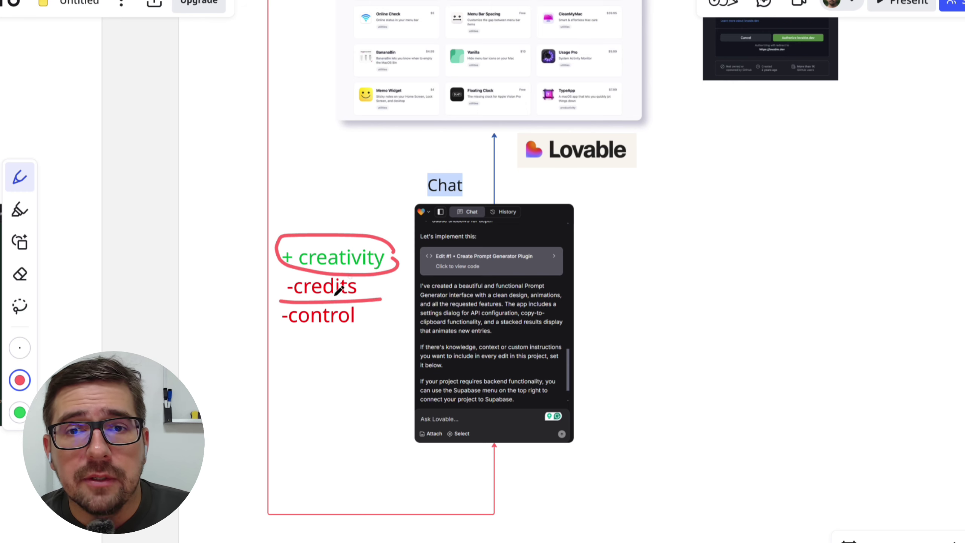
{"action": "left_click_drag", "start_coordinate": [281, 334], "coordinate": [382, 334]}
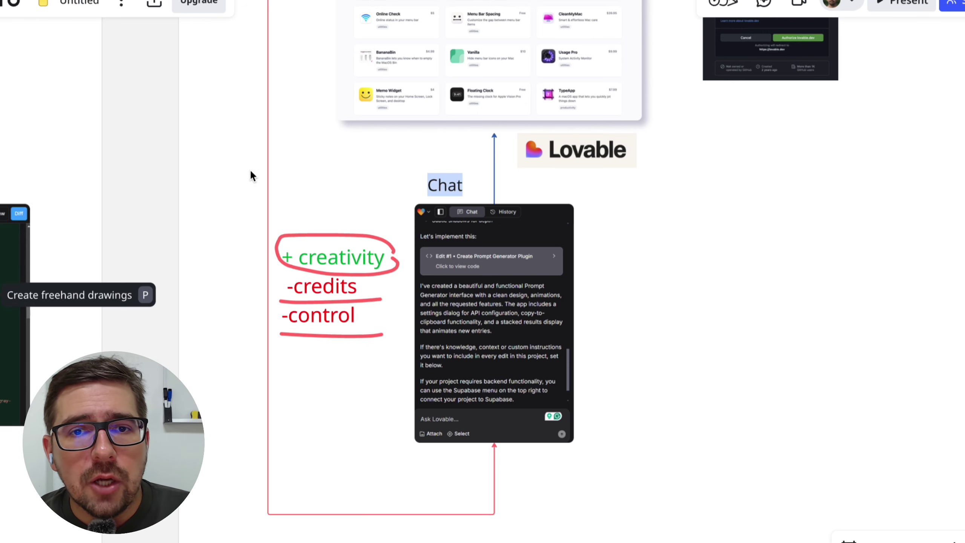
{"action": "left_click", "coordinate": [269, 139]}
{"action": "left_click", "coordinate": [694, 215]}
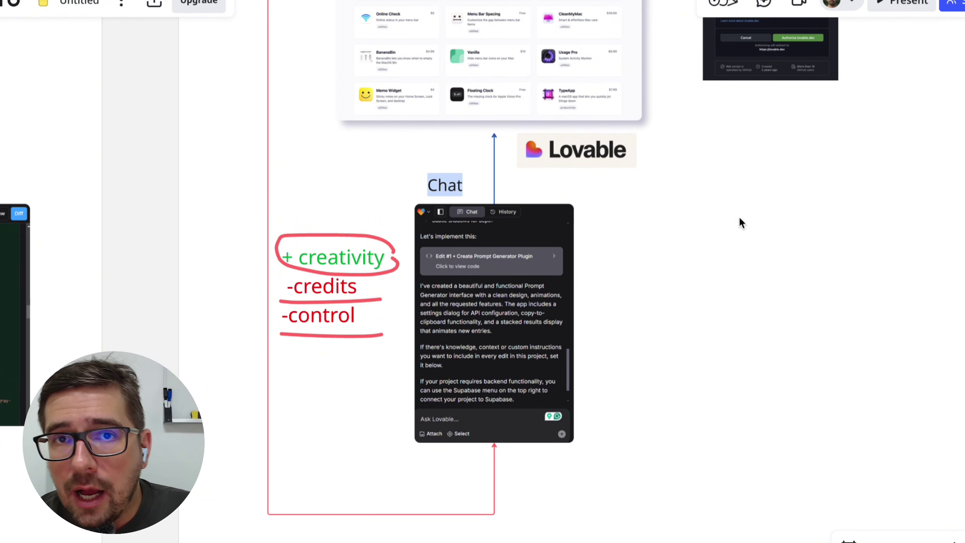
Step: Examine the Visual editing frame, following the diagram from the app screenshot to the visual builder components and the Jet Admin logo
{"action": "left_click_drag", "start_coordinate": [740, 219], "coordinate": [448, 238]}
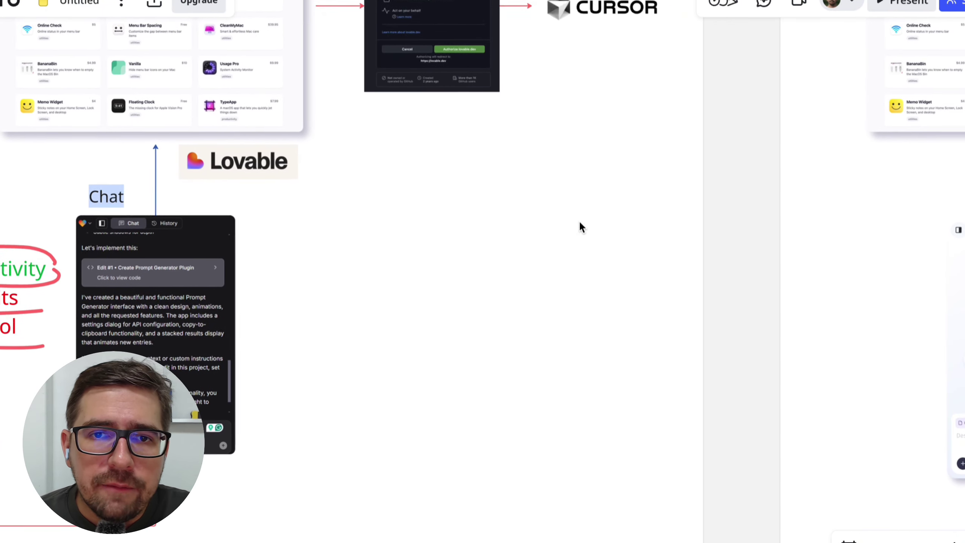
{"action": "left_click_drag", "start_coordinate": [752, 154], "coordinate": [224, 321]}
{"action": "scroll", "coordinate": [455, 271], "scroll_direction": "up", "scroll_amount": 3}
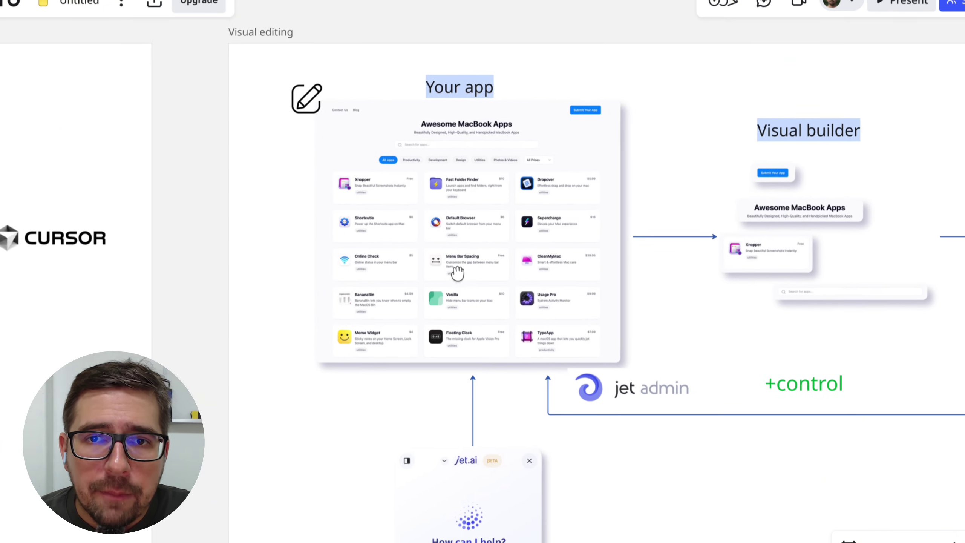
{"action": "scroll", "coordinate": [442, 146], "scroll_direction": "up", "scroll_amount": 5}
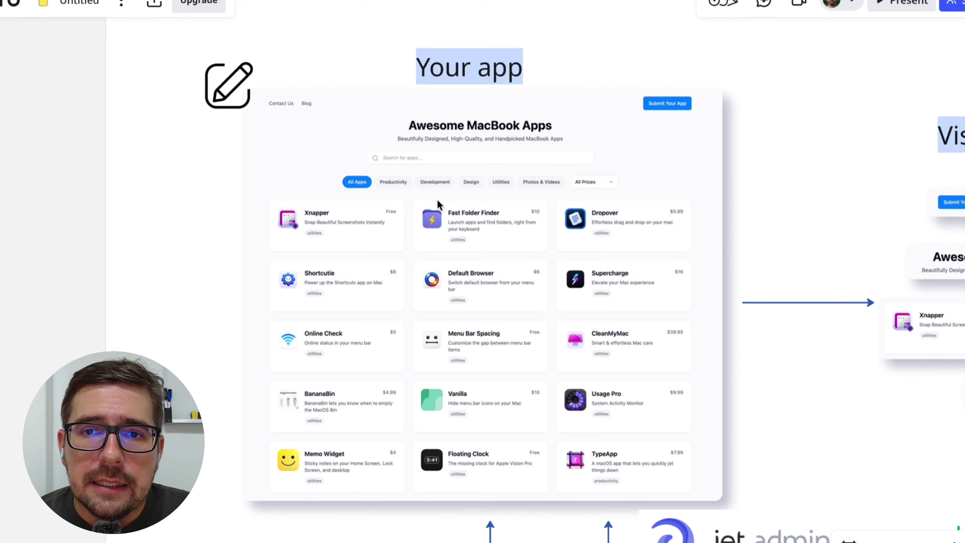
{"action": "scroll", "coordinate": [472, 235], "scroll_direction": "up", "scroll_amount": 2}
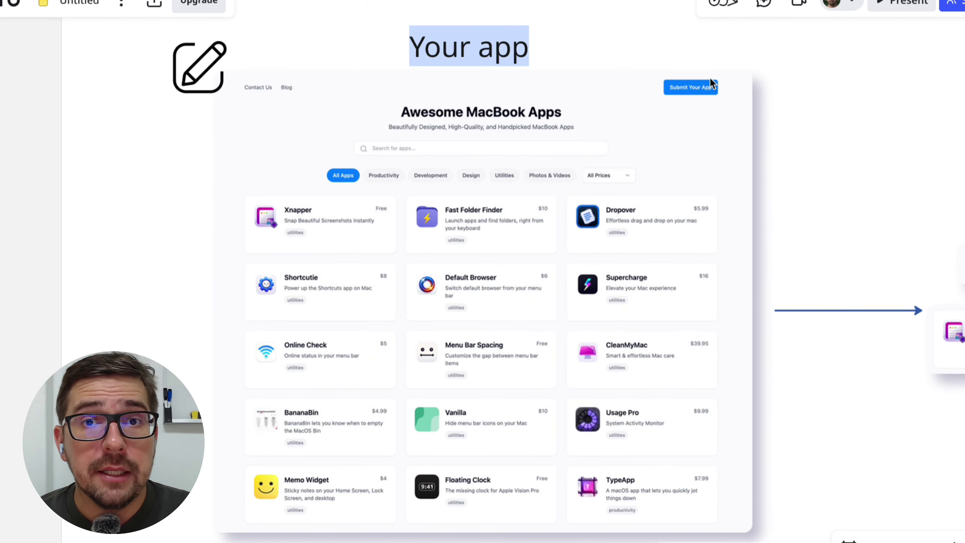
{"action": "left_click", "coordinate": [618, 218]}
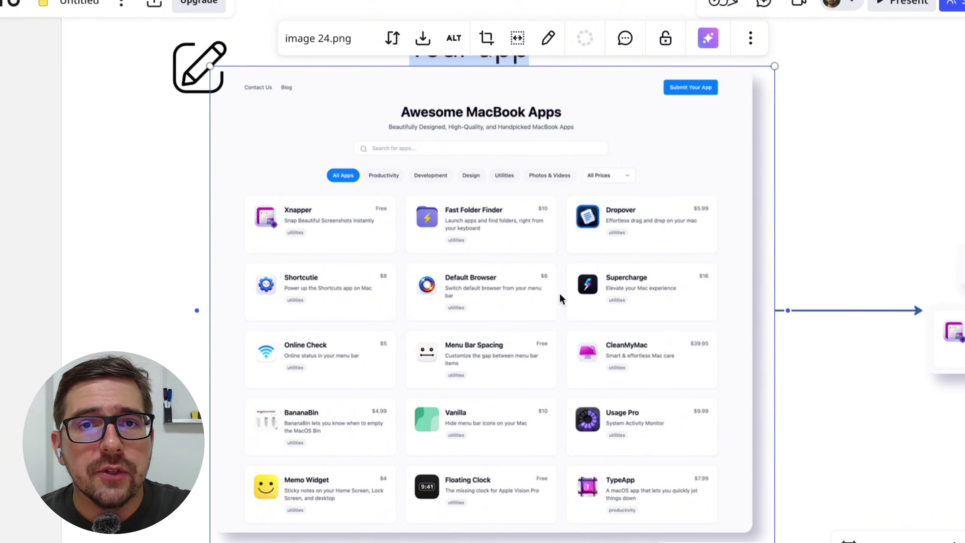
{"action": "left_click", "coordinate": [834, 215]}
{"action": "left_click_drag", "start_coordinate": [834, 215], "coordinate": [307, 99]}
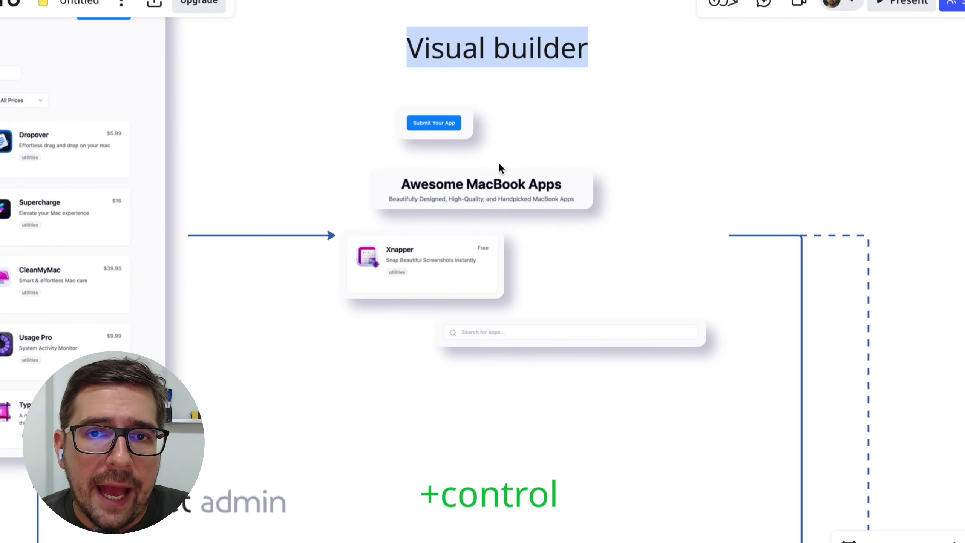
{"action": "scroll", "coordinate": [499, 167], "scroll_direction": "up", "scroll_amount": 2}
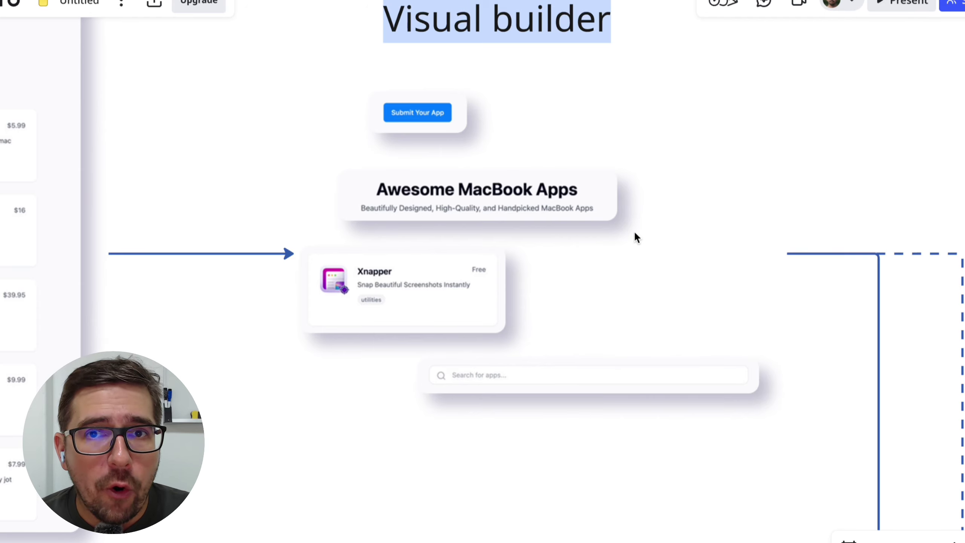
{"action": "scroll", "coordinate": [637, 232], "scroll_direction": "down", "scroll_amount": 3}
{"action": "left_click_drag", "start_coordinate": [647, 367], "coordinate": [686, 290]}
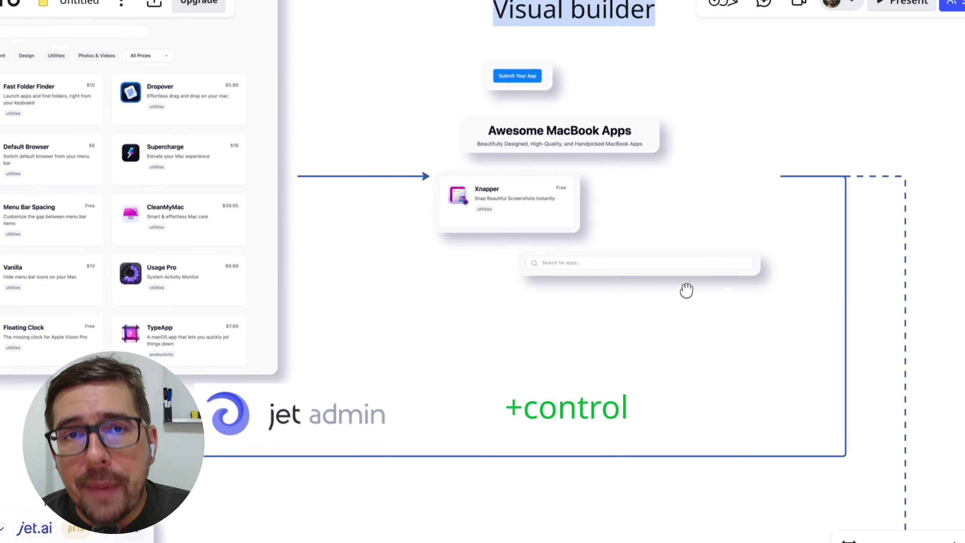
Step: Examine the Visual builder components and the "+control" note beside the Jet Admin logo on the whiteboard
{"action": "scroll", "coordinate": [654, 353], "scroll_direction": "down", "scroll_amount": 1}
{"action": "left_click_drag", "start_coordinate": [653, 353], "coordinate": [632, 320]}
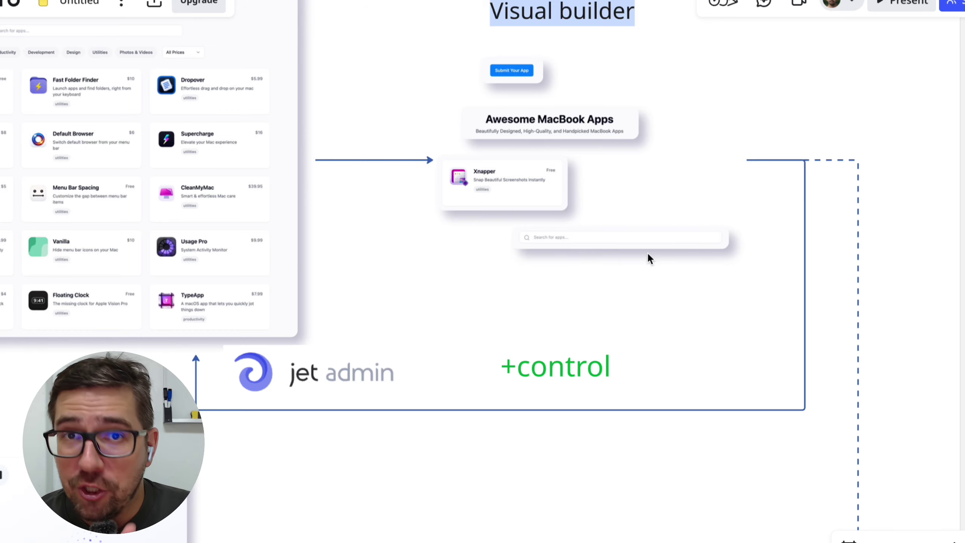
{"action": "scroll", "coordinate": [645, 253], "scroll_direction": "down", "scroll_amount": 2}
{"action": "left_click_drag", "start_coordinate": [633, 401], "coordinate": [652, 283]}
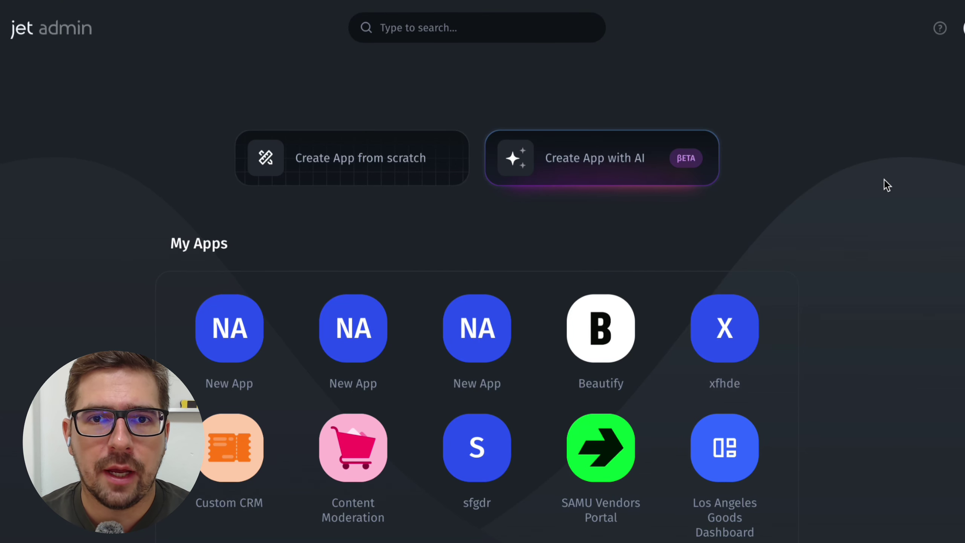
Step: Switch to Jet Admin and start creating a new app with AI
{"action": "mouse_move", "coordinate": [747, 353]}
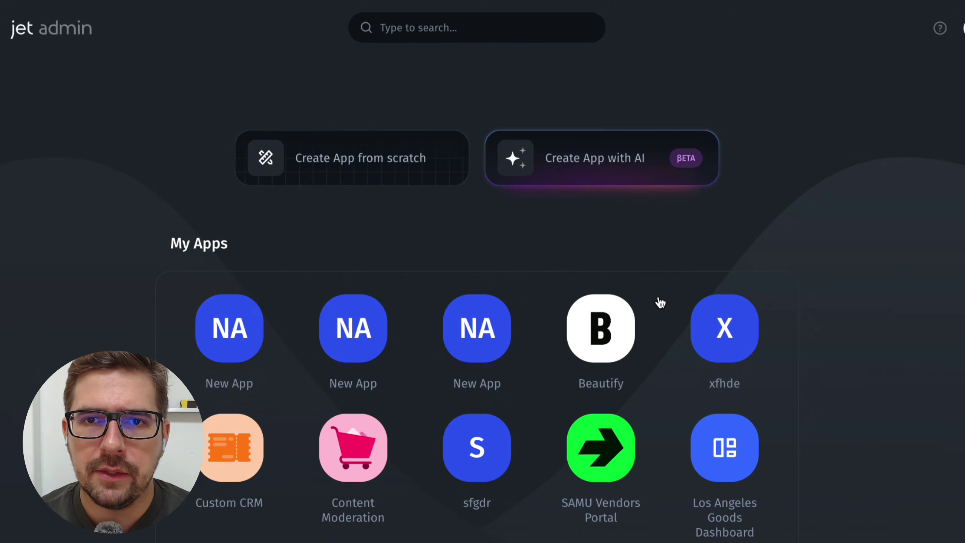
{"action": "mouse_move", "coordinate": [503, 411]}
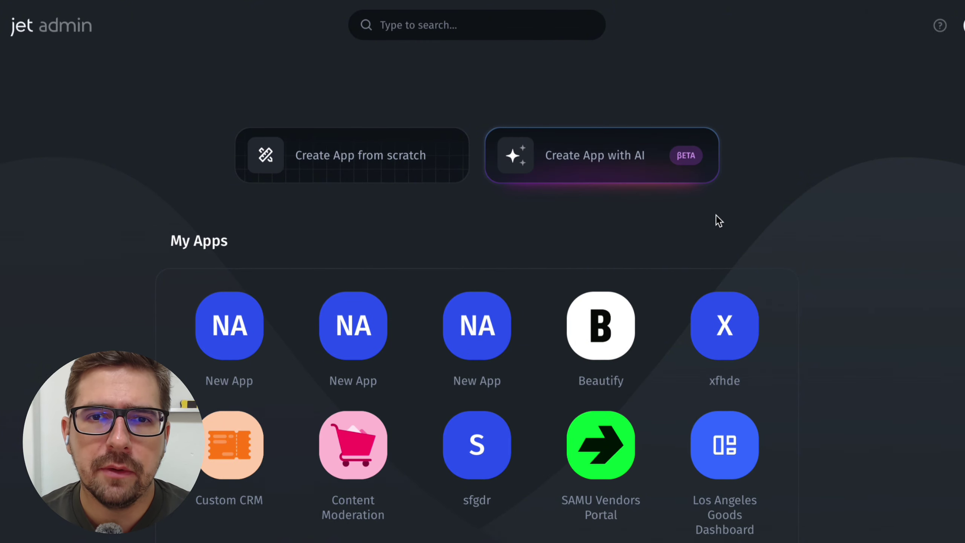
{"action": "left_click", "coordinate": [604, 156]}
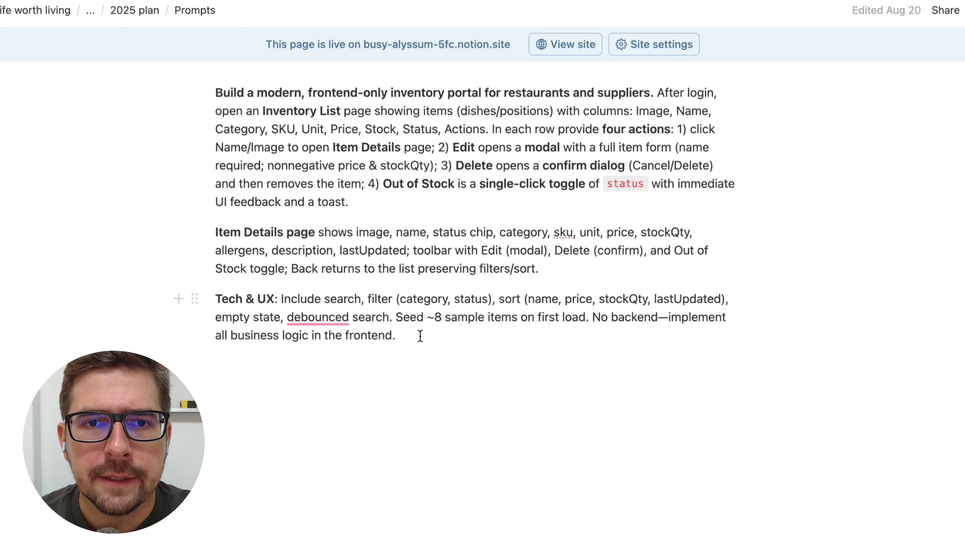
Step: Switch to the Notion prompts page and copy the full restaurant inventory portal prompt, including the Item Details page and Tech & UX paragraphs
{"action": "scroll", "coordinate": [230, 88], "scroll_direction": "down", "scroll_amount": 1}
{"action": "scroll", "coordinate": [230, 88], "scroll_direction": "up", "scroll_amount": 2}
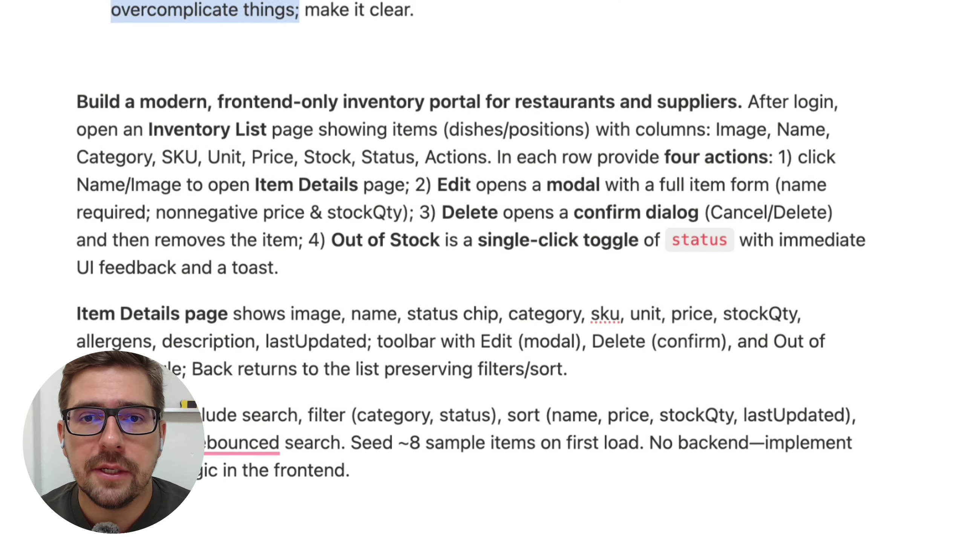
{"action": "scroll", "coordinate": [369, 132], "scroll_direction": "down", "scroll_amount": 3}
{"action": "scroll", "coordinate": [470, 228], "scroll_direction": "up", "scroll_amount": 5}
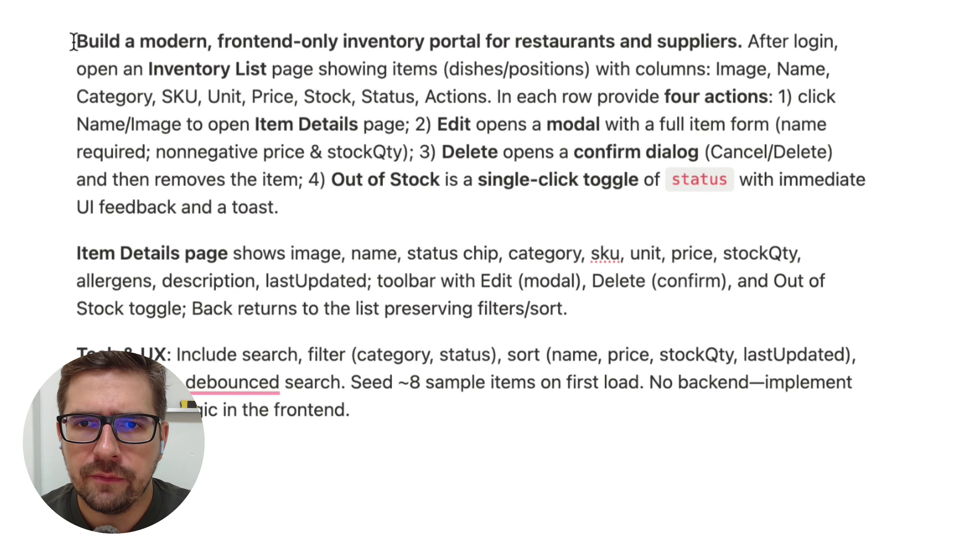
{"action": "left_click_drag", "start_coordinate": [76, 38], "coordinate": [739, 42]}
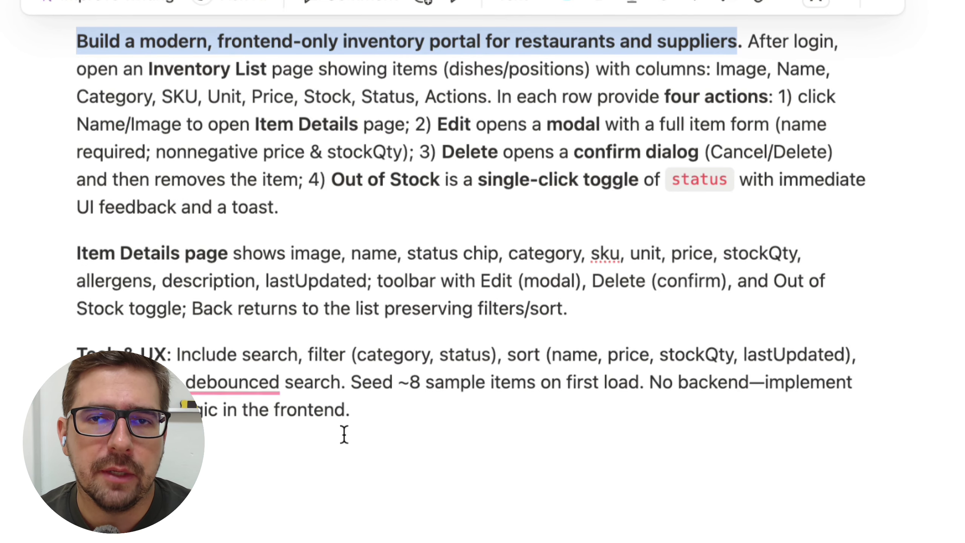
{"action": "left_click_drag", "start_coordinate": [367, 409], "coordinate": [76, 40]}
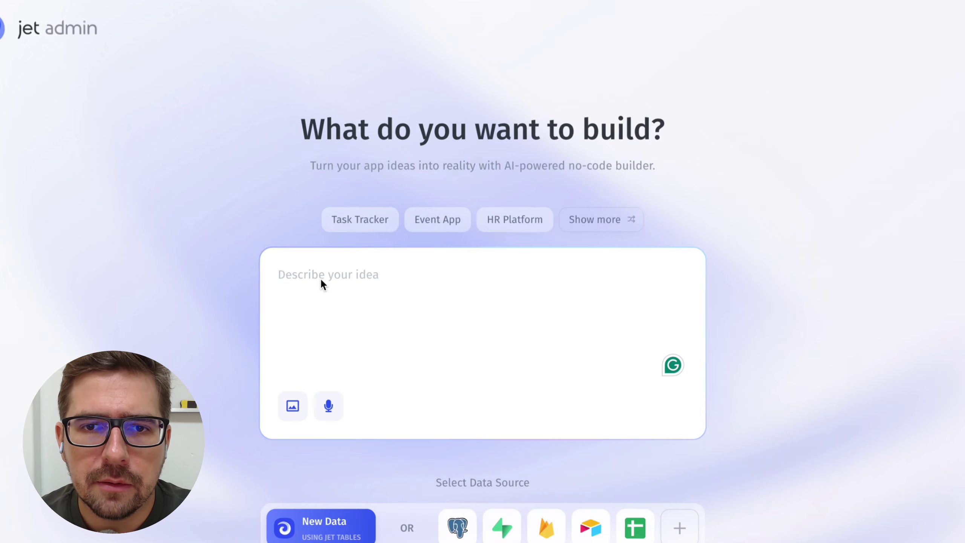
Step: Return to Jet Admin, paste the copied inventory portal prompt as the app idea and submit it
{"action": "left_click", "coordinate": [322, 283]}
{"action": "key", "text": "ctrl+v"}
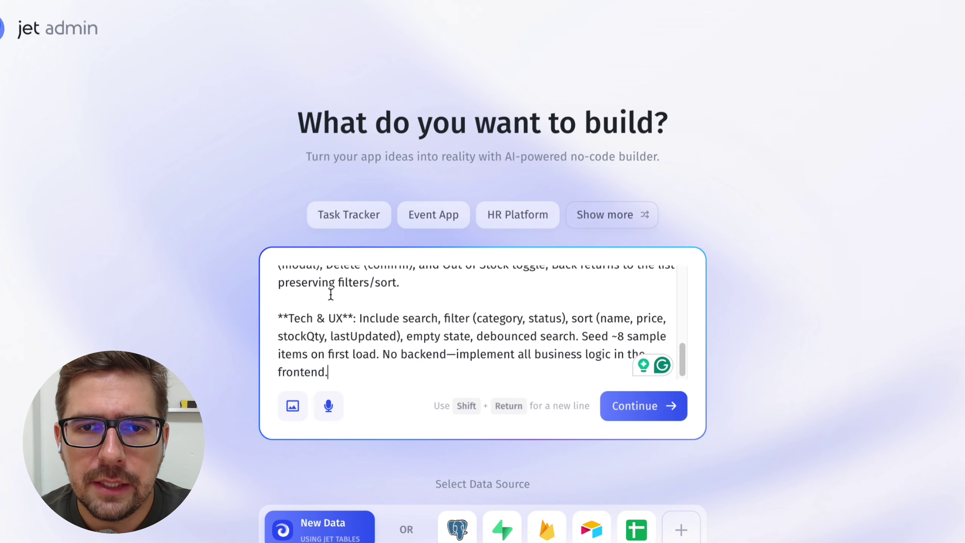
{"action": "left_click", "coordinate": [654, 414]}
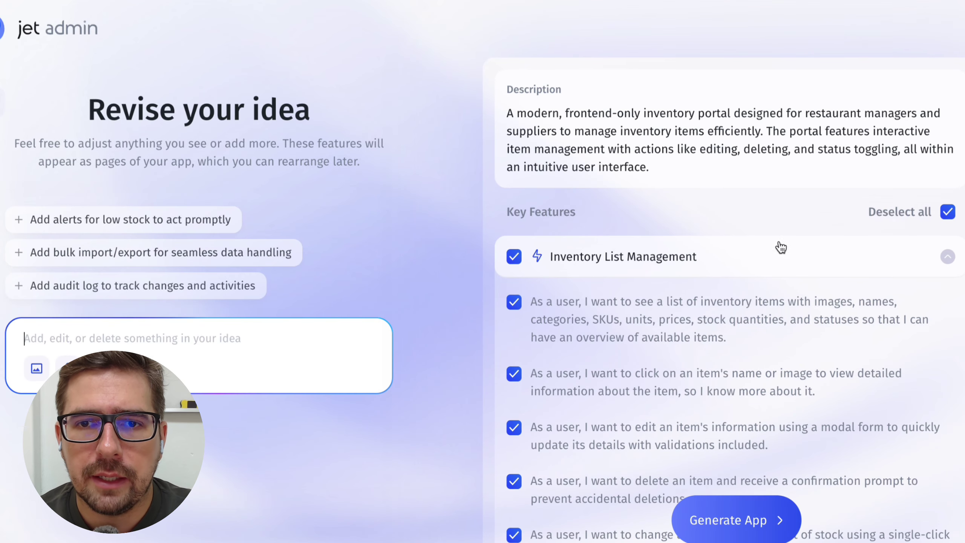
Step: Review the proposed Inventory List Management and User Experience features, and generate the app
{"action": "scroll", "coordinate": [696, 291], "scroll_direction": "down", "scroll_amount": 3}
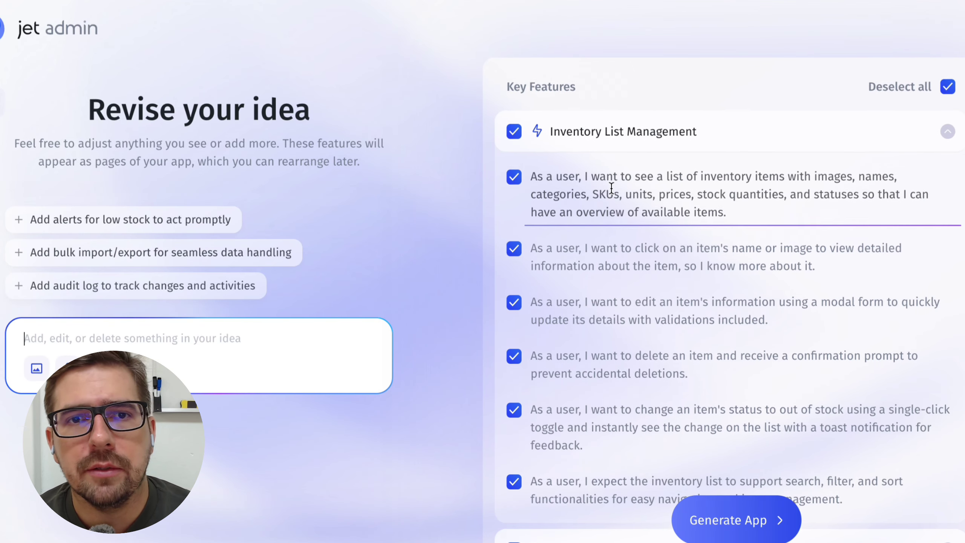
{"action": "scroll", "coordinate": [804, 207], "scroll_direction": "down", "scroll_amount": 1}
{"action": "scroll", "coordinate": [567, 175], "scroll_direction": "up", "scroll_amount": 3}
{"action": "scroll", "coordinate": [606, 286], "scroll_direction": "down", "scroll_amount": 3}
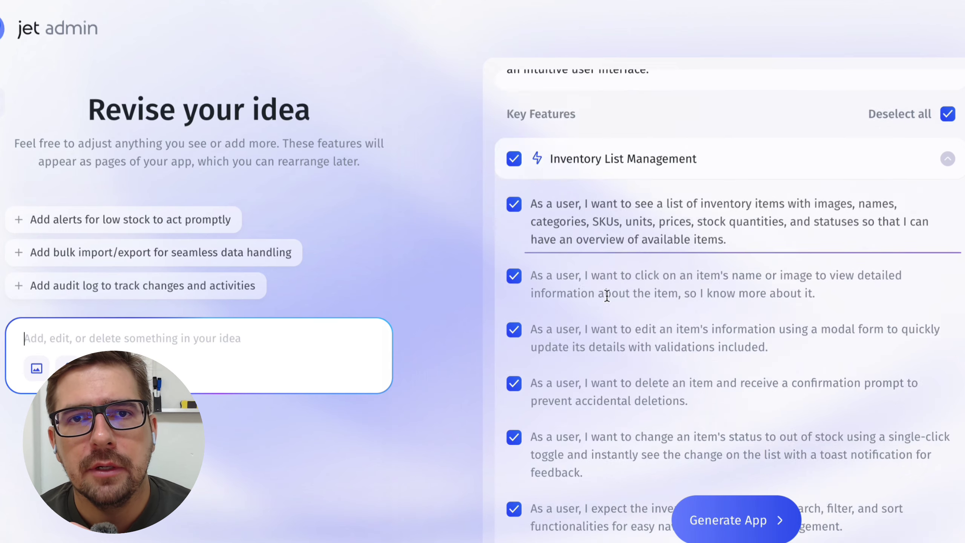
{"action": "scroll", "coordinate": [597, 378], "scroll_direction": "down", "scroll_amount": 1}
{"action": "left_click", "coordinate": [515, 494]}
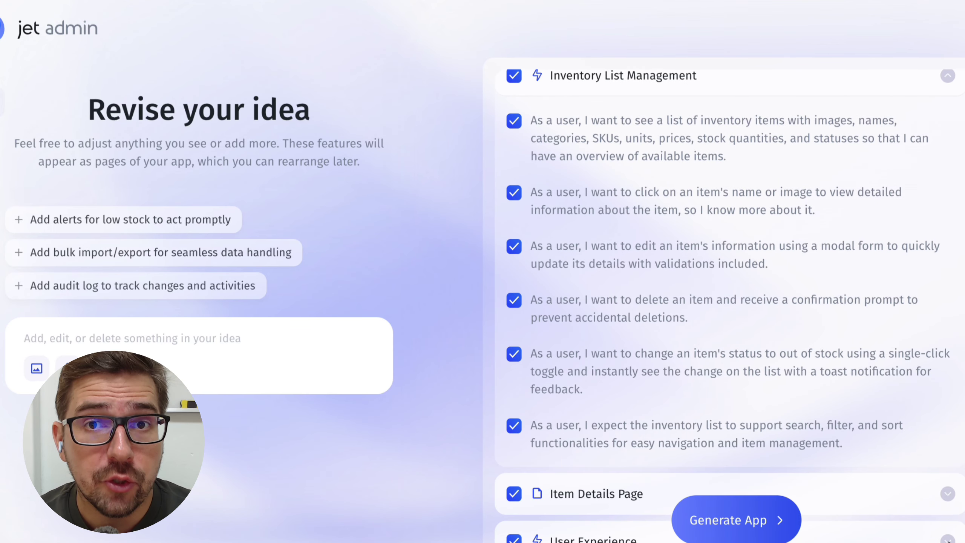
{"action": "scroll", "coordinate": [771, 286], "scroll_direction": "down", "scroll_amount": 5}
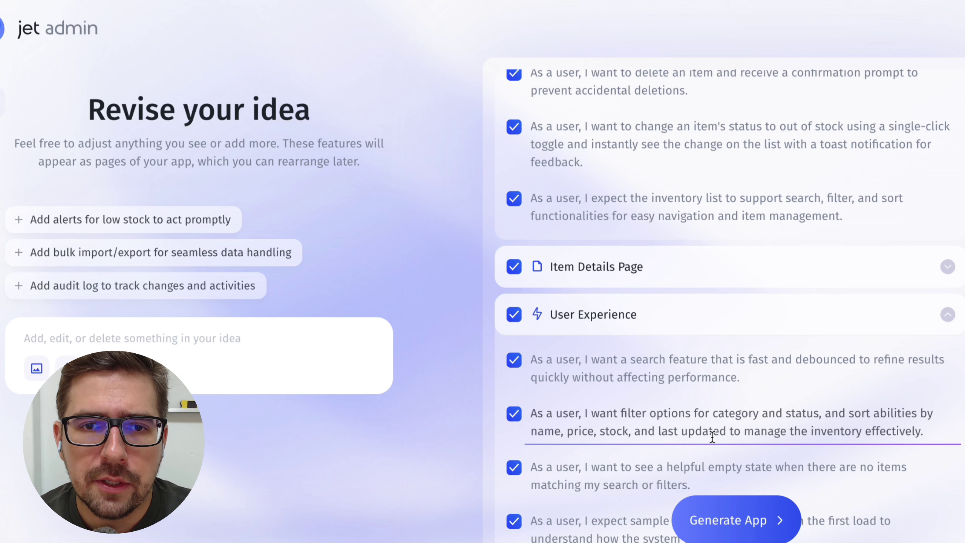
{"action": "left_click", "coordinate": [737, 522]}
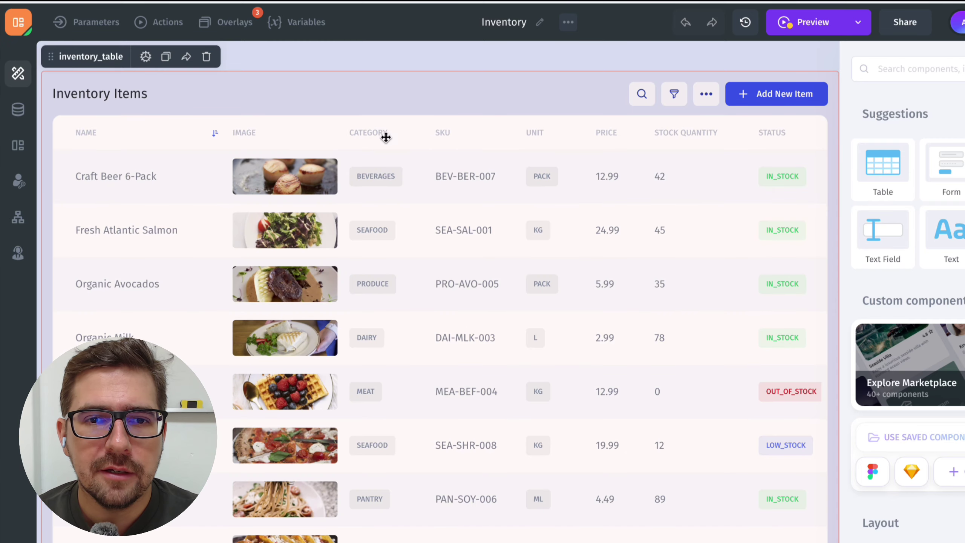
Step: Look over the generated Inventory Items table and use its additional option to export to CSV
{"action": "scroll", "coordinate": [475, 142], "scroll_direction": "down", "scroll_amount": 1}
{"action": "scroll", "coordinate": [608, 145], "scroll_direction": "up", "scroll_amount": 1}
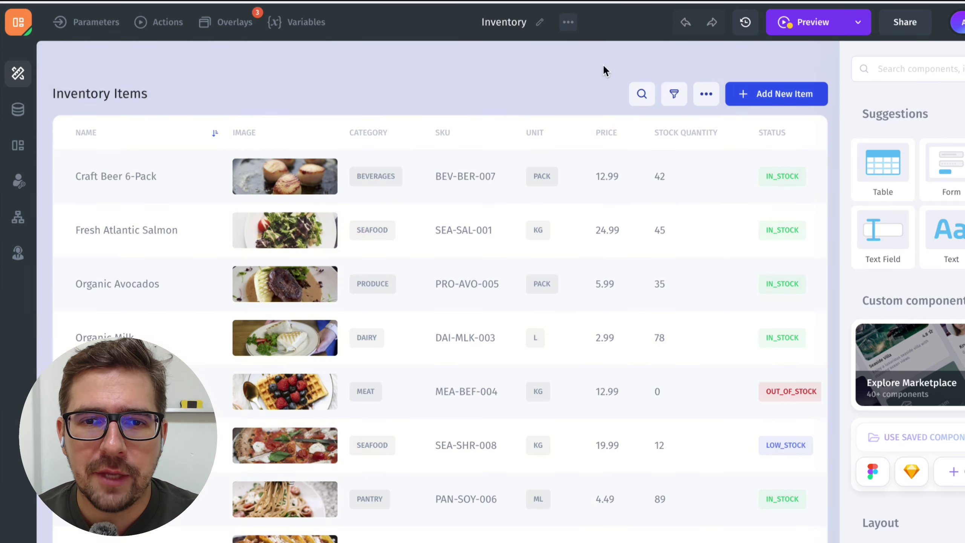
{"action": "left_click", "coordinate": [706, 96]}
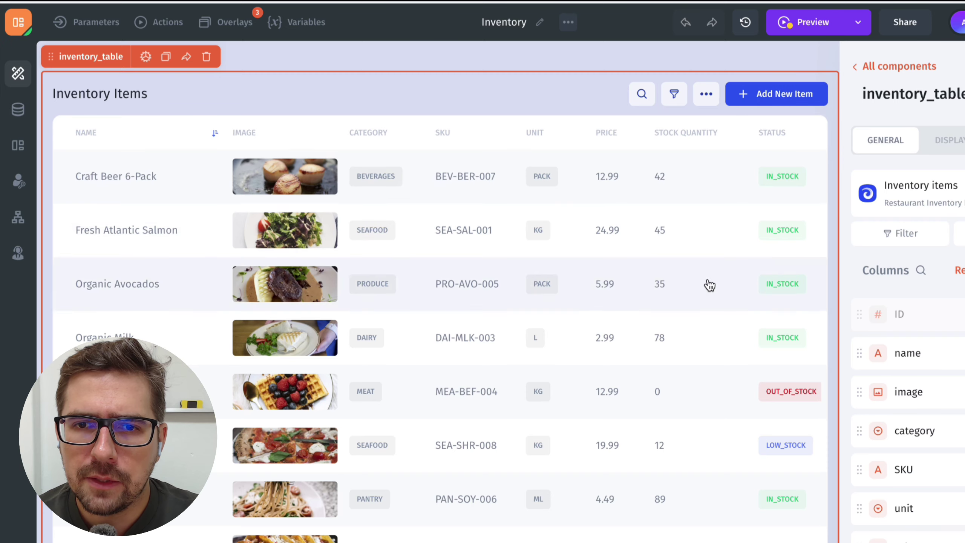
{"action": "scroll", "coordinate": [562, 356], "scroll_direction": "down", "scroll_amount": 1}
{"action": "scroll", "coordinate": [786, 192], "scroll_direction": "up", "scroll_amount": 1}
{"action": "left_click", "coordinate": [709, 96]}
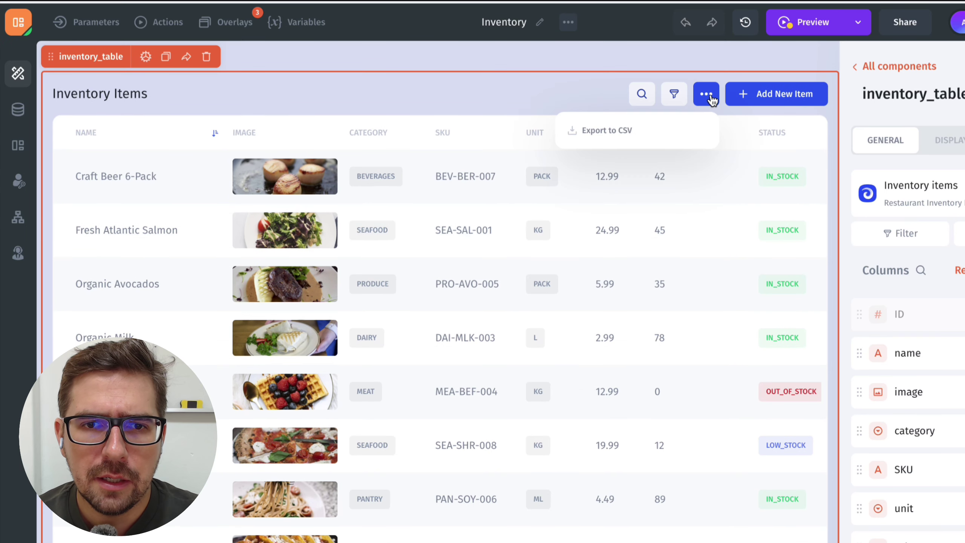
{"action": "left_click", "coordinate": [706, 94]}
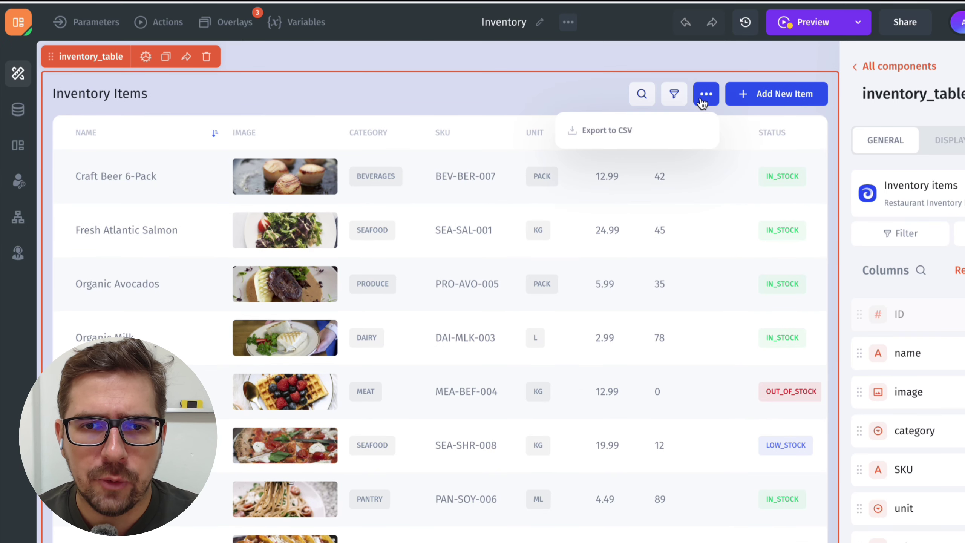
{"action": "left_click", "coordinate": [638, 137]}
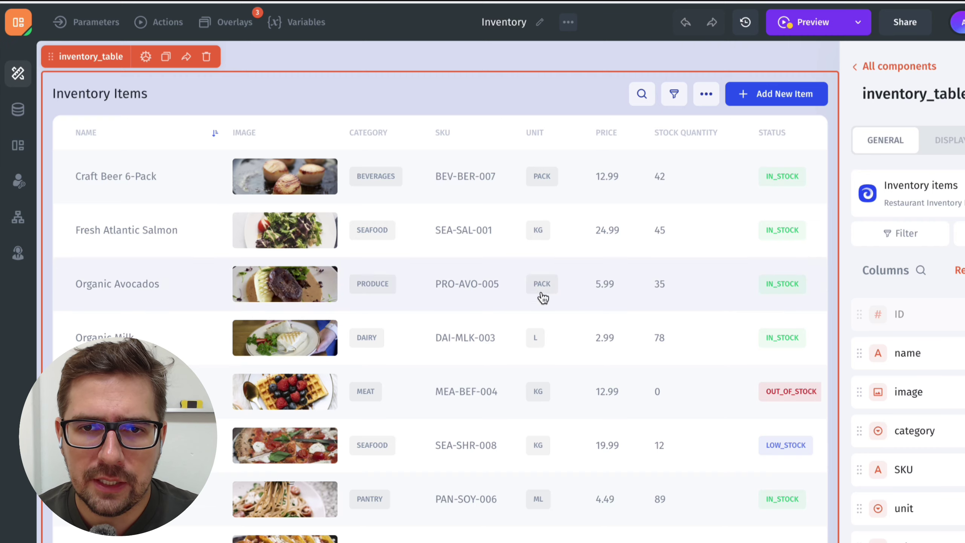
Step: Open the Item Details page of Craft Beer 6-Pack from the inventory table and review its fields
{"action": "scroll", "coordinate": [539, 305], "scroll_direction": "down", "scroll_amount": 1}
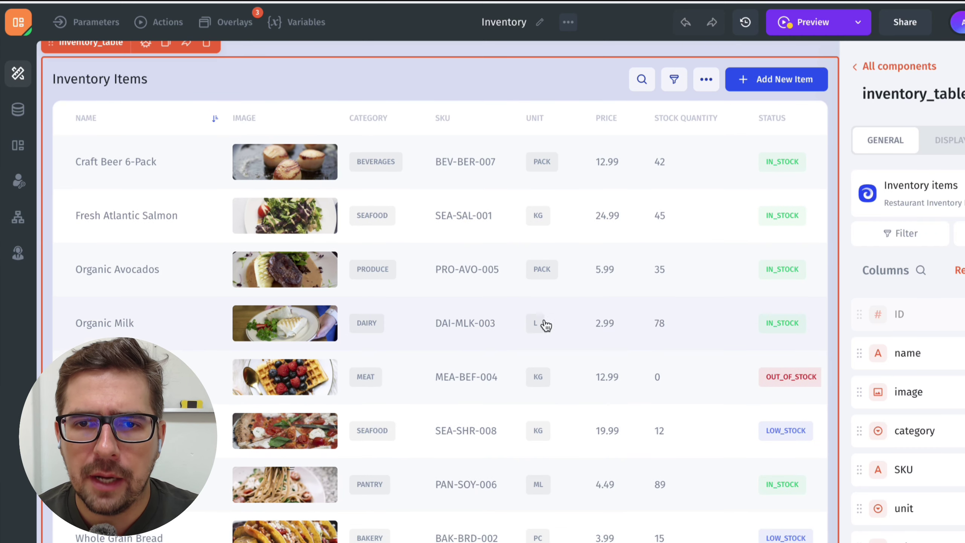
{"action": "left_click", "coordinate": [417, 169]}
{"action": "scroll", "coordinate": [315, 283], "scroll_direction": "down", "scroll_amount": 3}
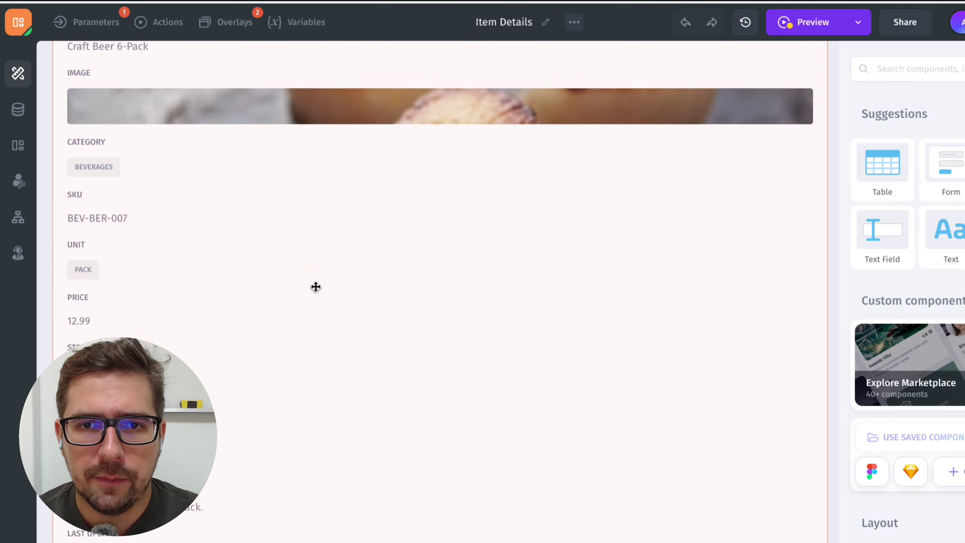
{"action": "scroll", "coordinate": [315, 289], "scroll_direction": "down", "scroll_amount": 1}
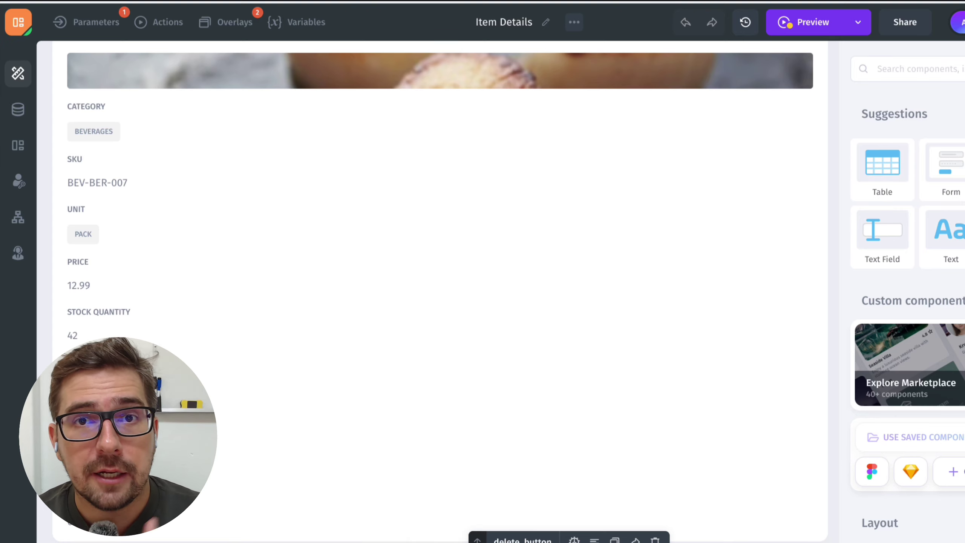
{"action": "scroll", "coordinate": [573, 484], "scroll_direction": "up", "scroll_amount": 5}
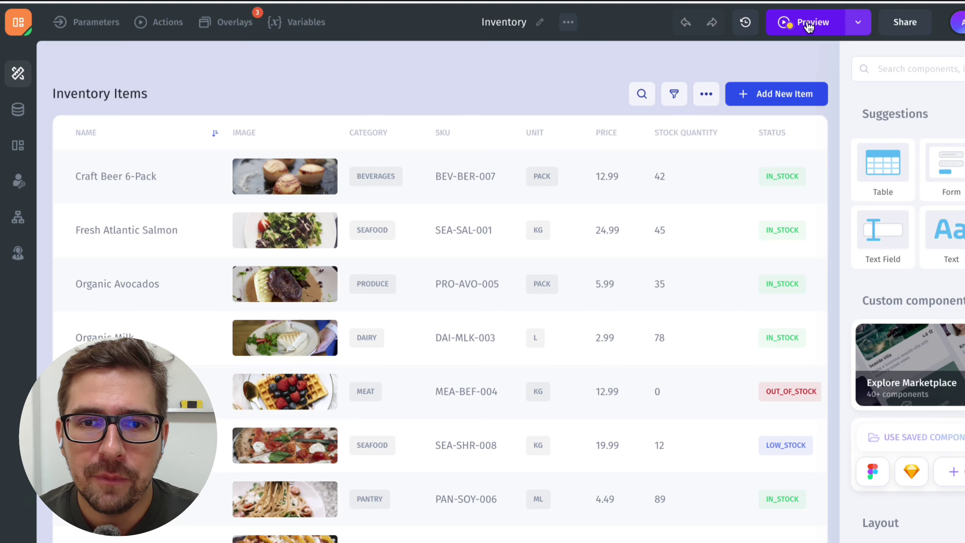
Step: Preview the Inventory page as a running app and return to the builder
{"action": "left_click", "coordinate": [809, 23]}
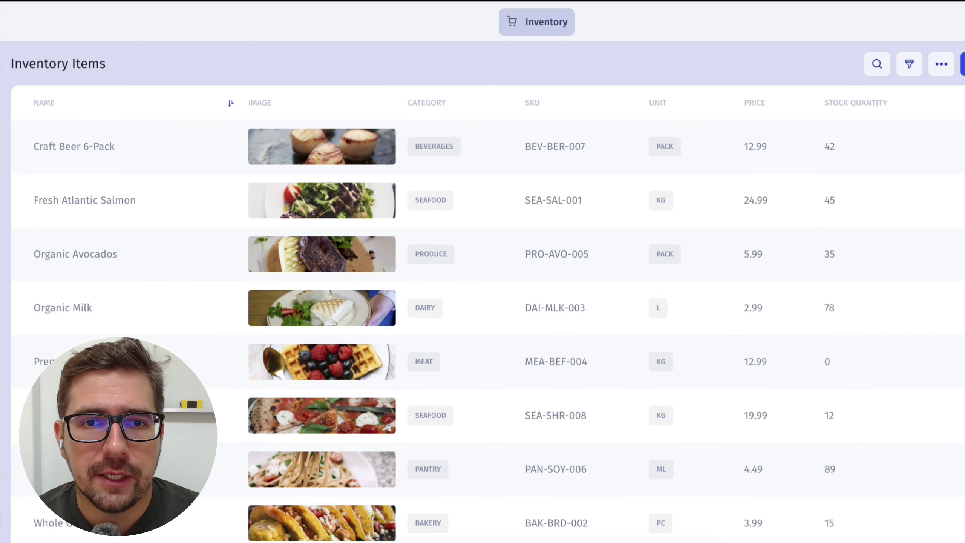
{"action": "left_click", "coordinate": [962, 23]}
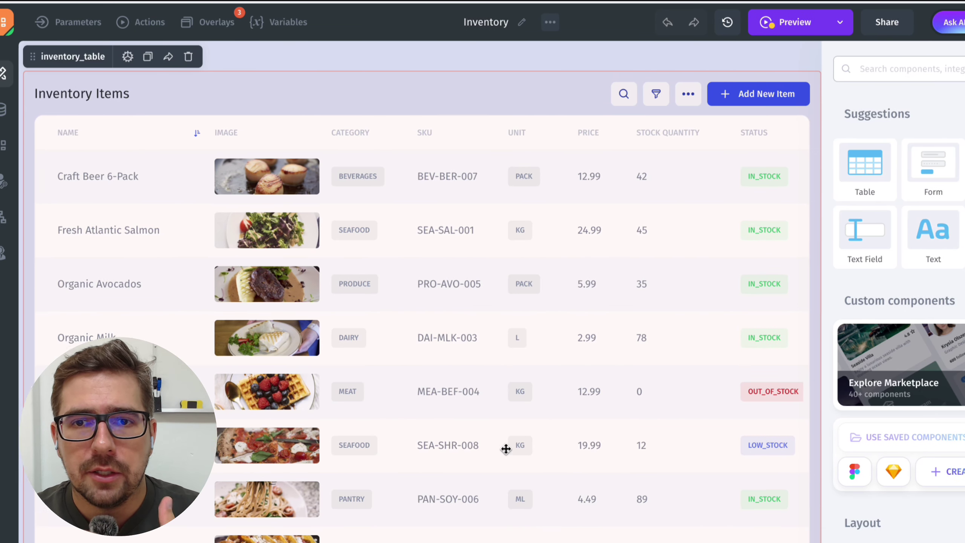
Step: Hide the category column and show the last updated column in the inventory table
{"action": "left_click", "coordinate": [431, 184]}
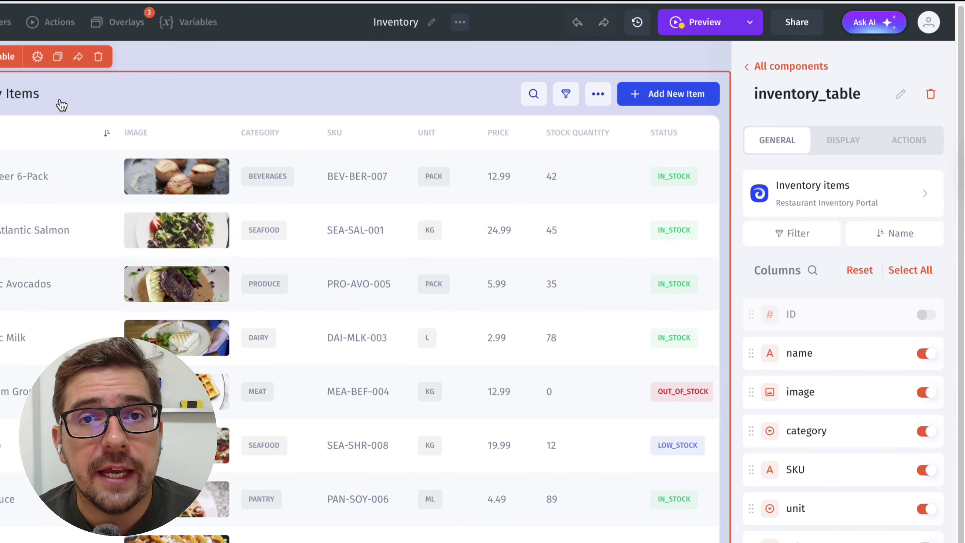
{"action": "scroll", "coordinate": [838, 353], "scroll_direction": "down", "scroll_amount": 3}
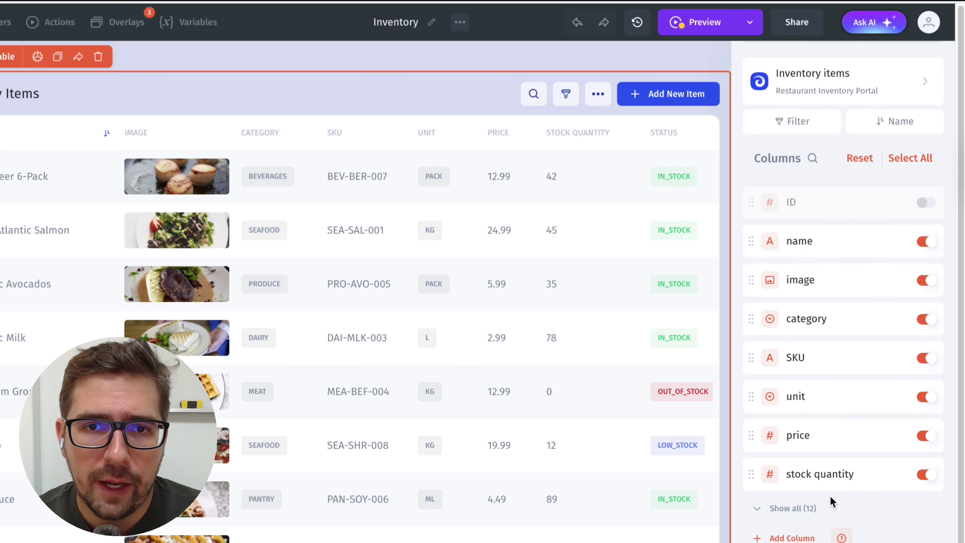
{"action": "left_click", "coordinate": [926, 320]}
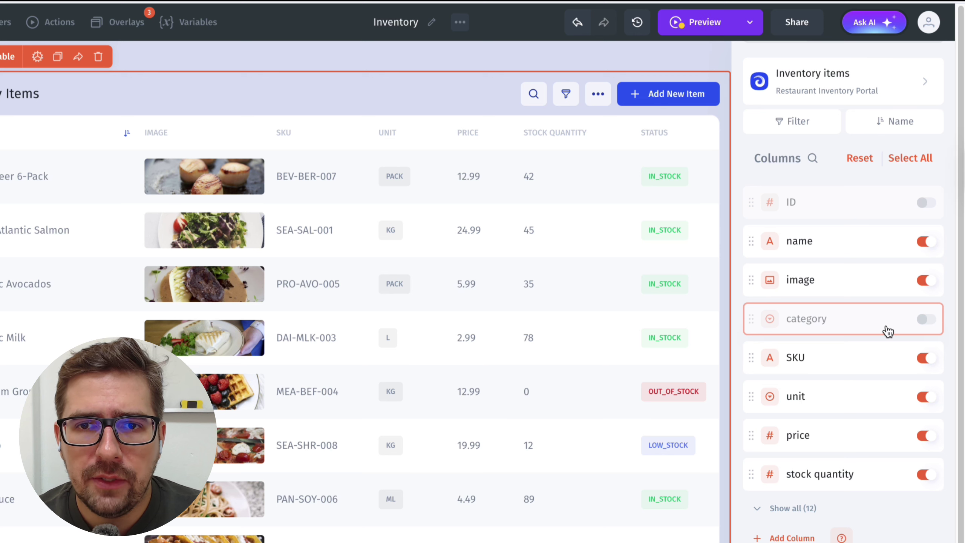
{"action": "left_click", "coordinate": [802, 510]}
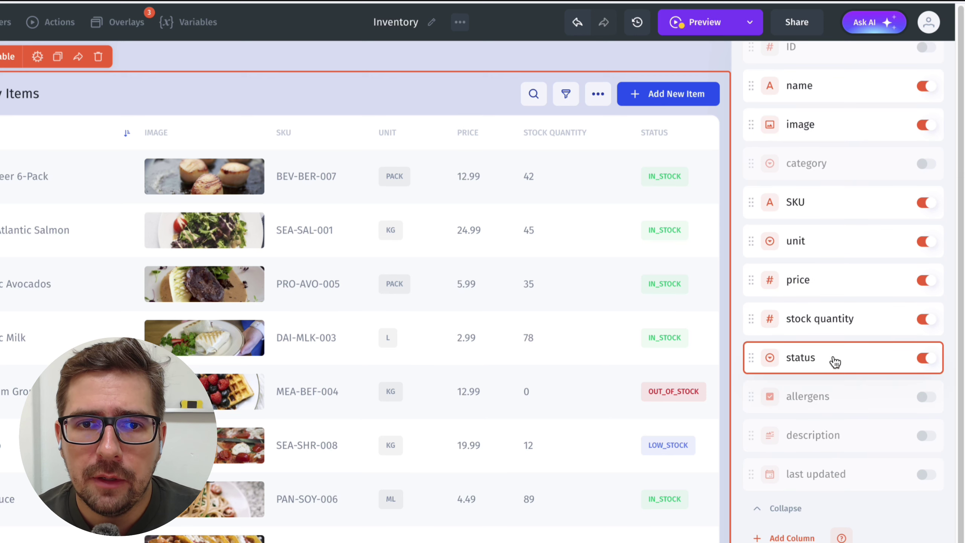
{"action": "left_click", "coordinate": [928, 477]}
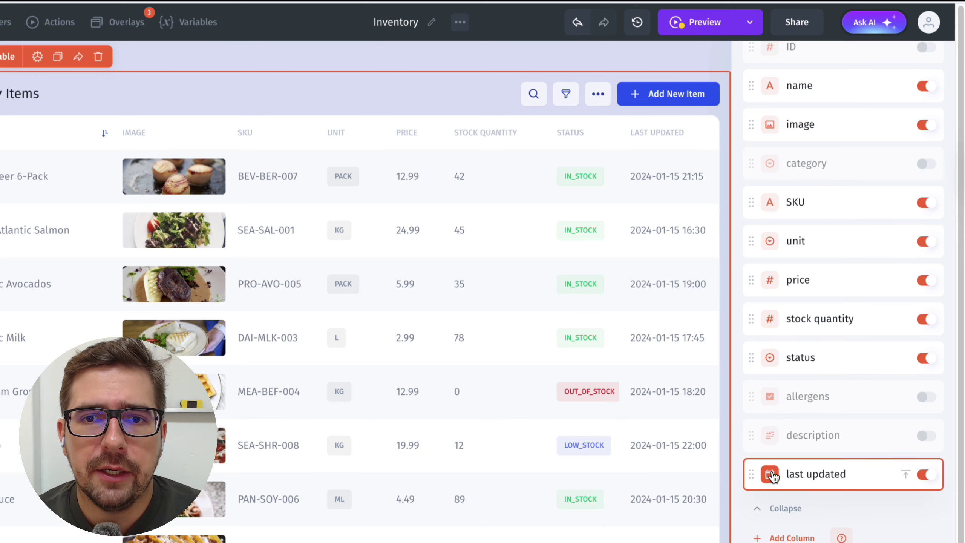
Step: Set the last updated column's date format to US (08/26/2025) and leave the column and table settings
{"action": "left_click", "coordinate": [761, 475]}
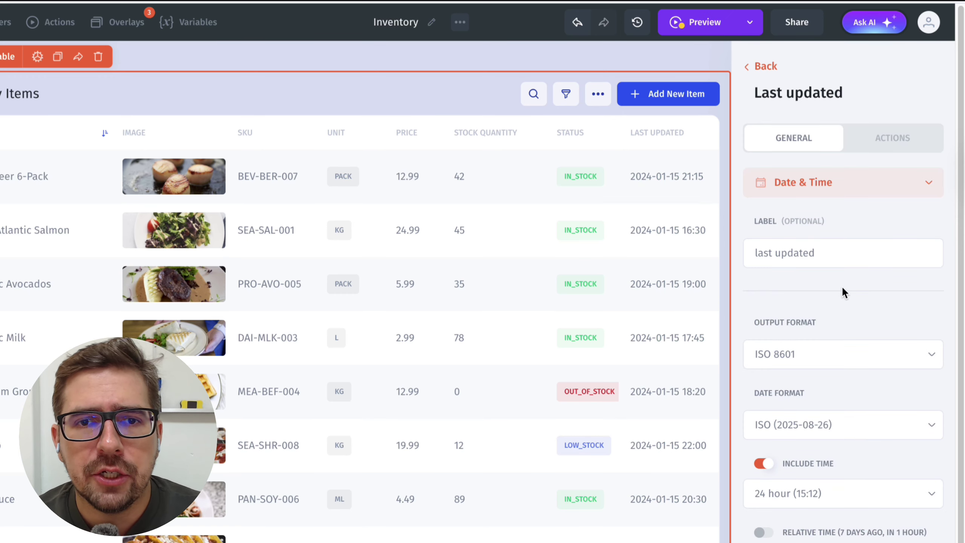
{"action": "scroll", "coordinate": [843, 289], "scroll_direction": "down", "scroll_amount": 1}
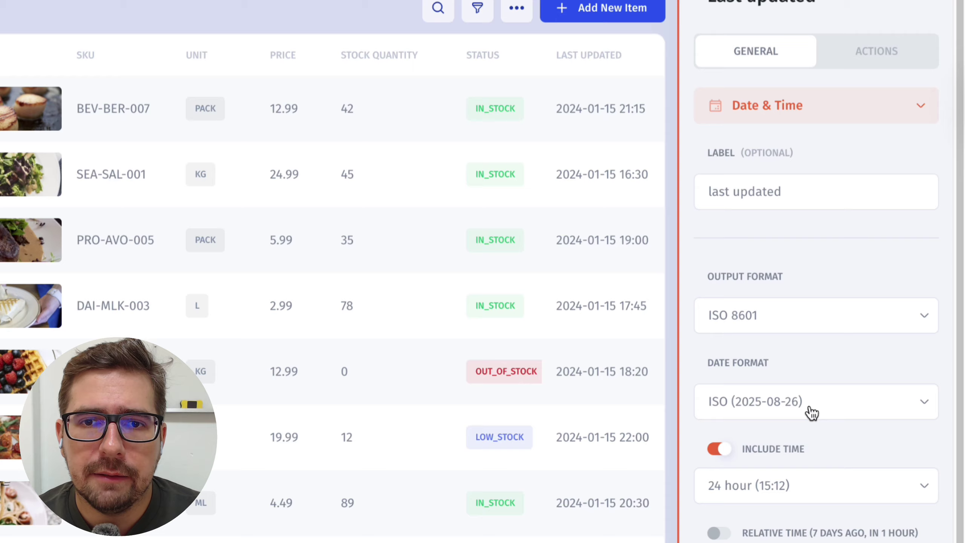
{"action": "left_click", "coordinate": [838, 418]}
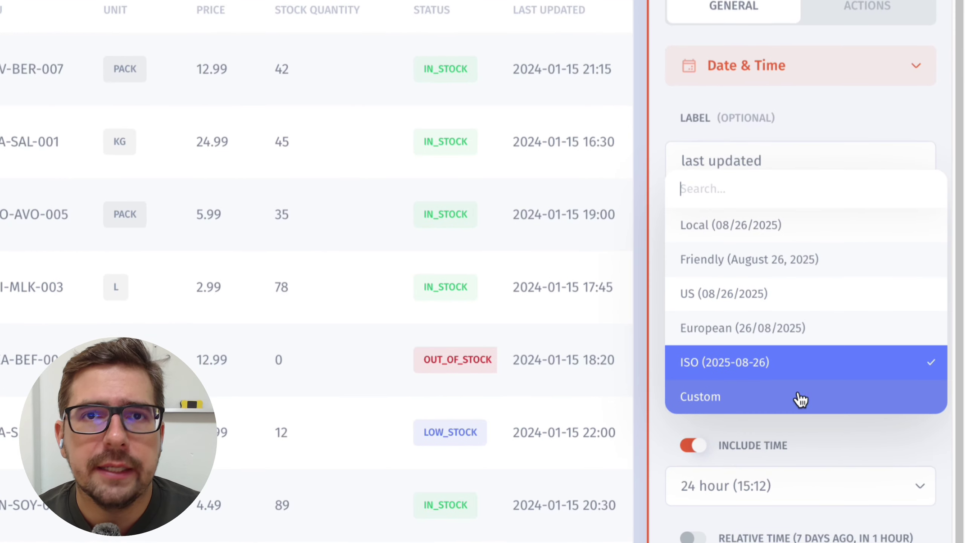
{"action": "left_click", "coordinate": [771, 246]}
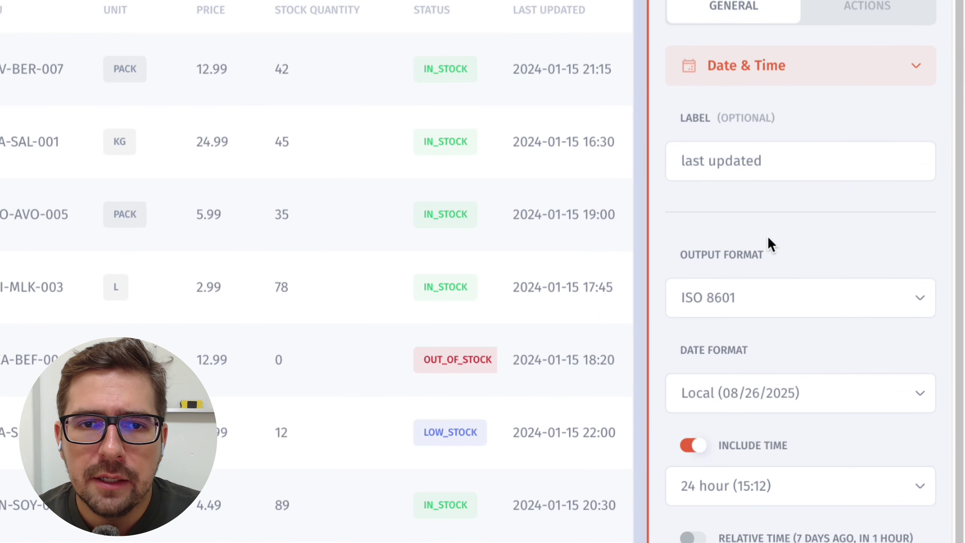
{"action": "left_click", "coordinate": [748, 394]}
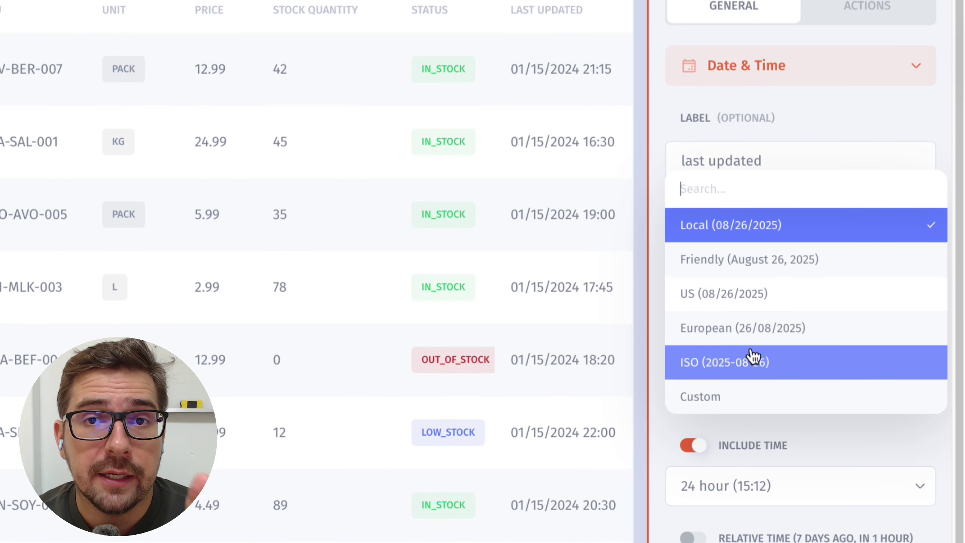
{"action": "left_click", "coordinate": [738, 307]}
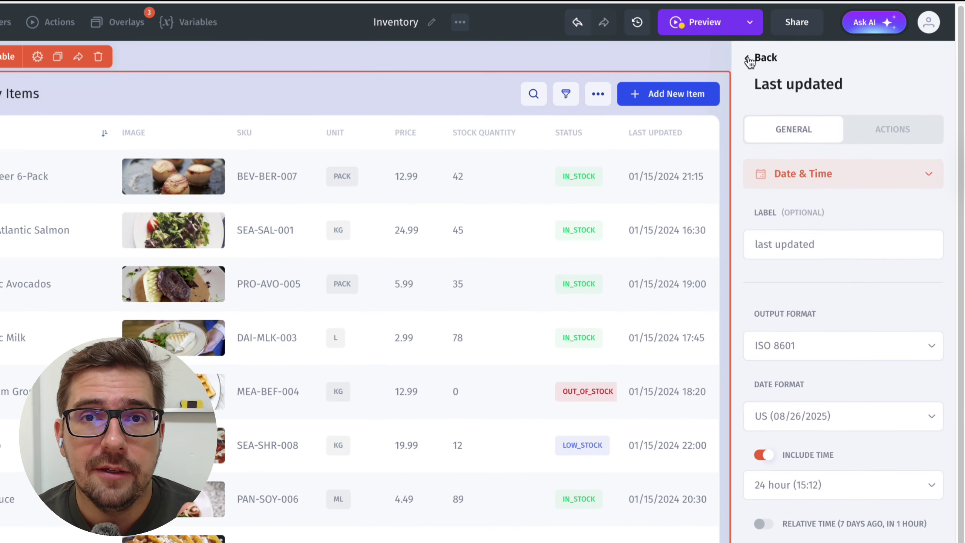
{"action": "left_click", "coordinate": [746, 57]}
{"action": "left_click", "coordinate": [746, 69]}
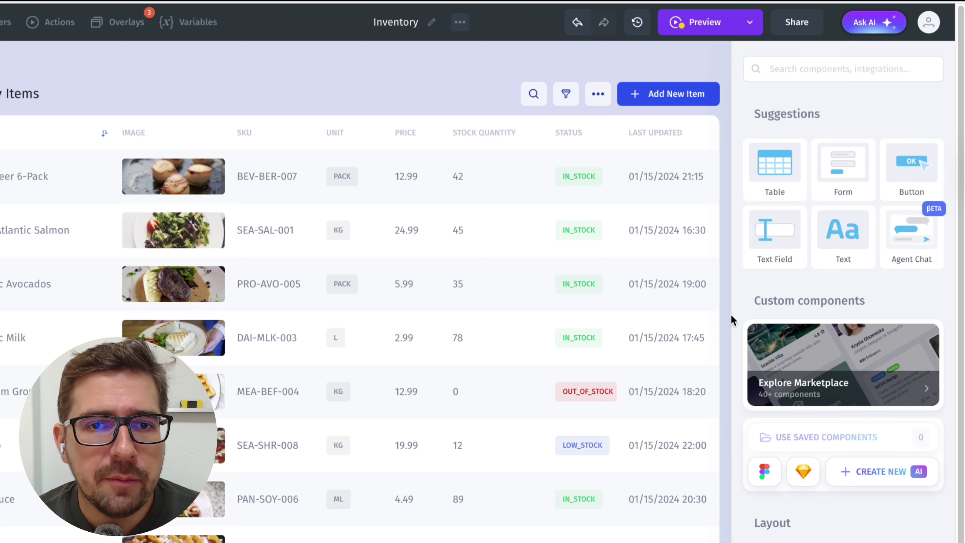
Step: Examine the inventory table's data source and the list of external resources that can be connected, then return to the table settings
{"action": "left_click", "coordinate": [414, 164]}
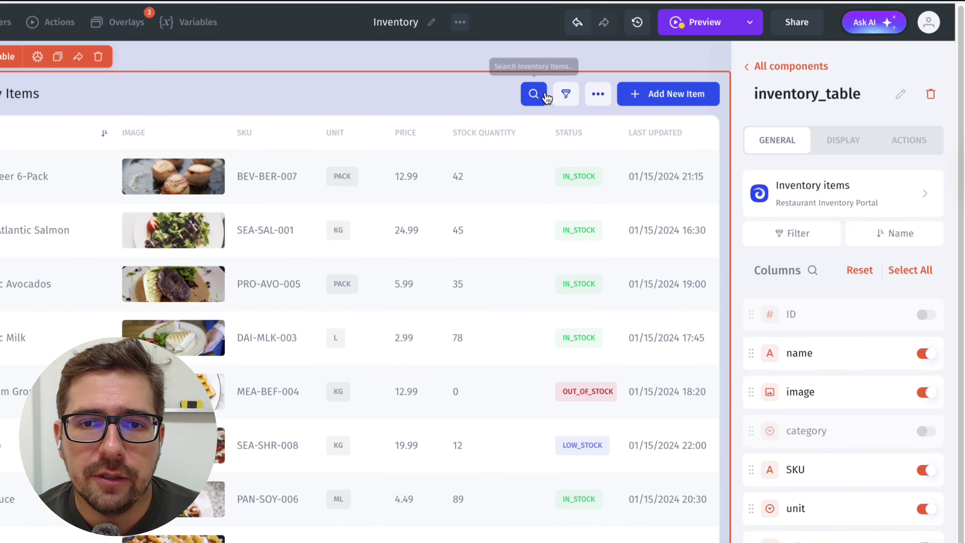
{"action": "mouse_move", "coordinate": [580, 147]}
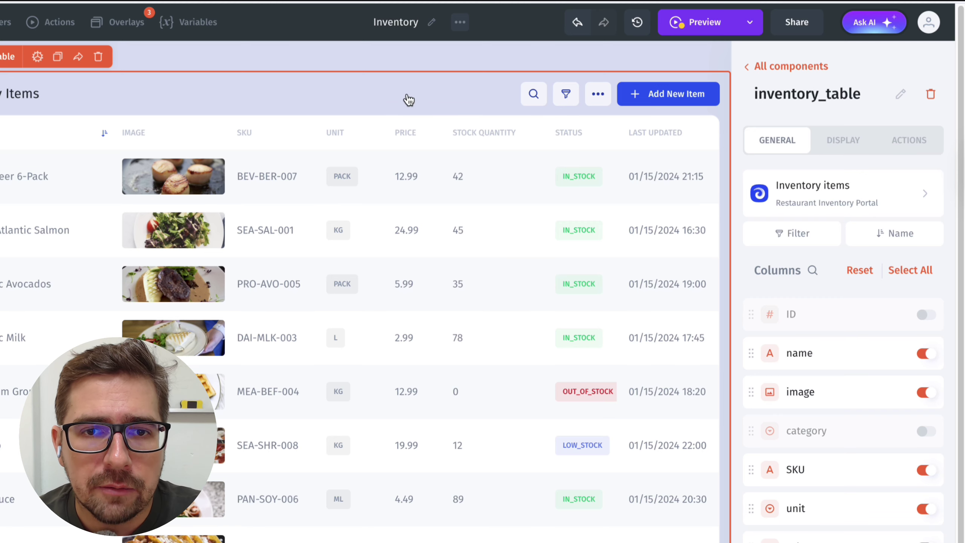
{"action": "left_click", "coordinate": [836, 203]}
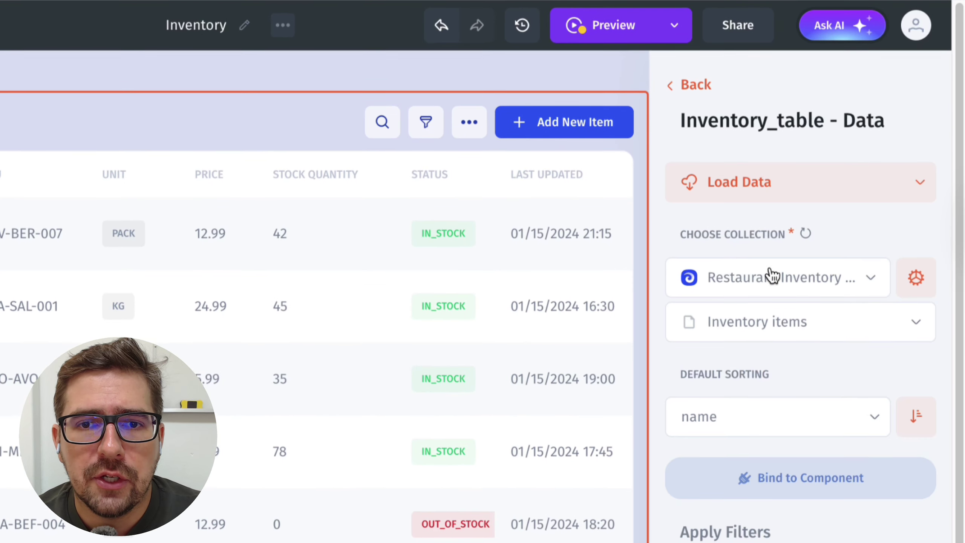
{"action": "left_click", "coordinate": [771, 276]}
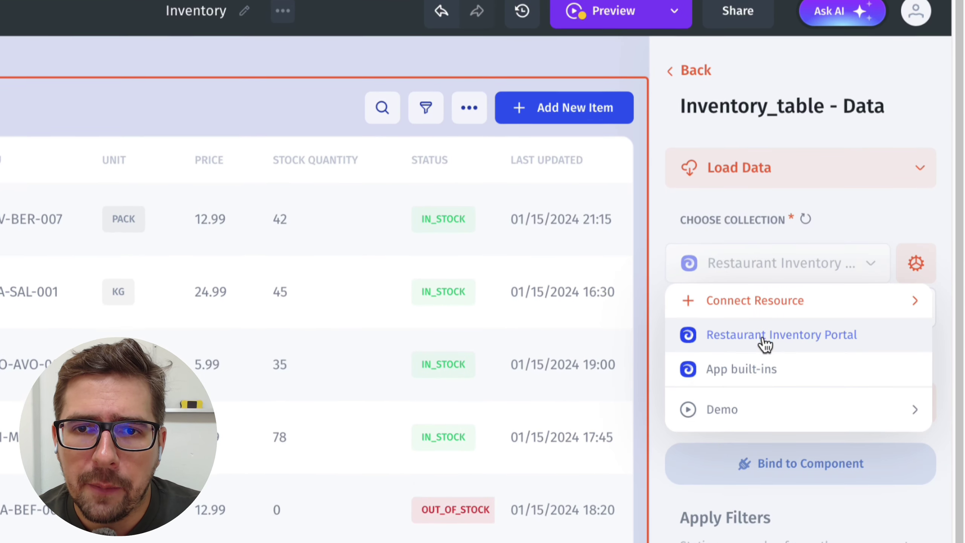
{"action": "mouse_move", "coordinate": [744, 297]}
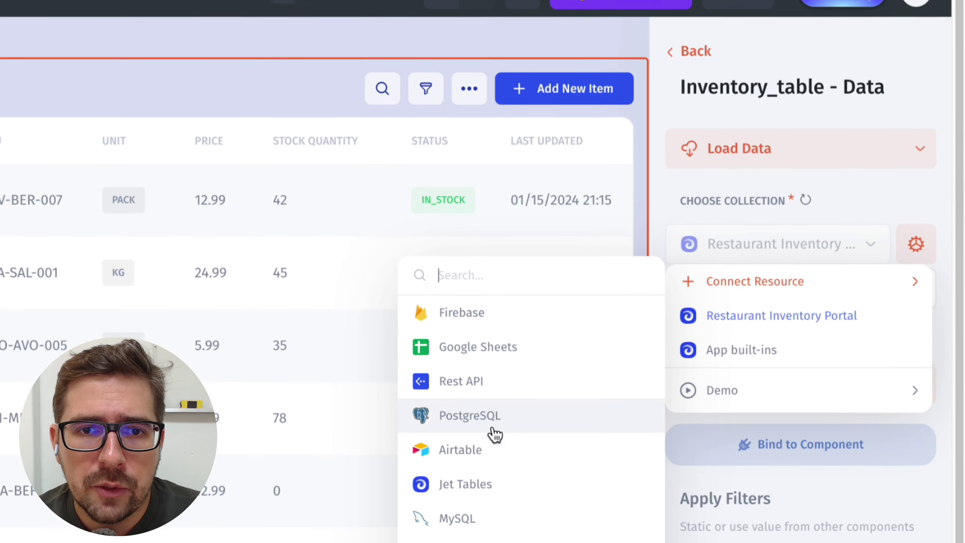
{"action": "scroll", "coordinate": [508, 470], "scroll_direction": "down", "scroll_amount": 3}
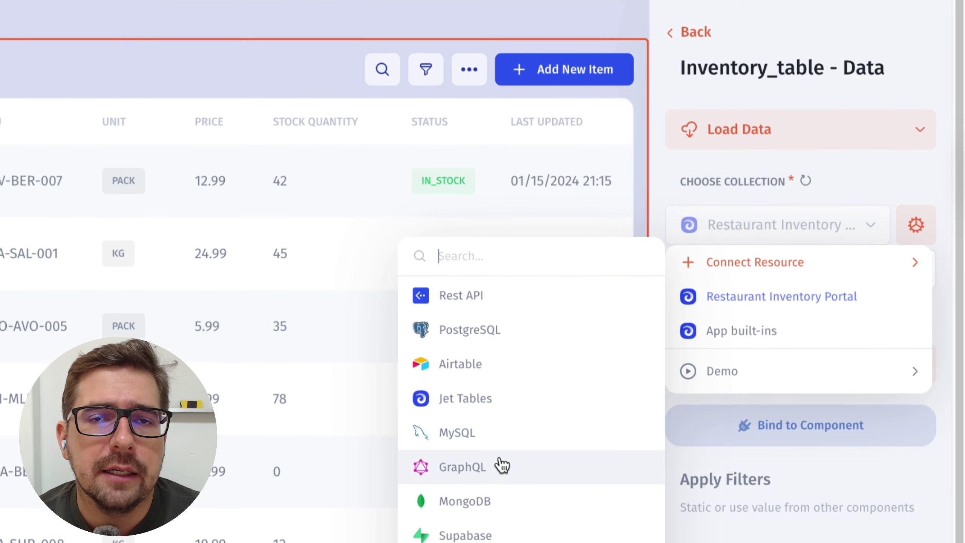
{"action": "scroll", "coordinate": [501, 462], "scroll_direction": "down", "scroll_amount": 12}
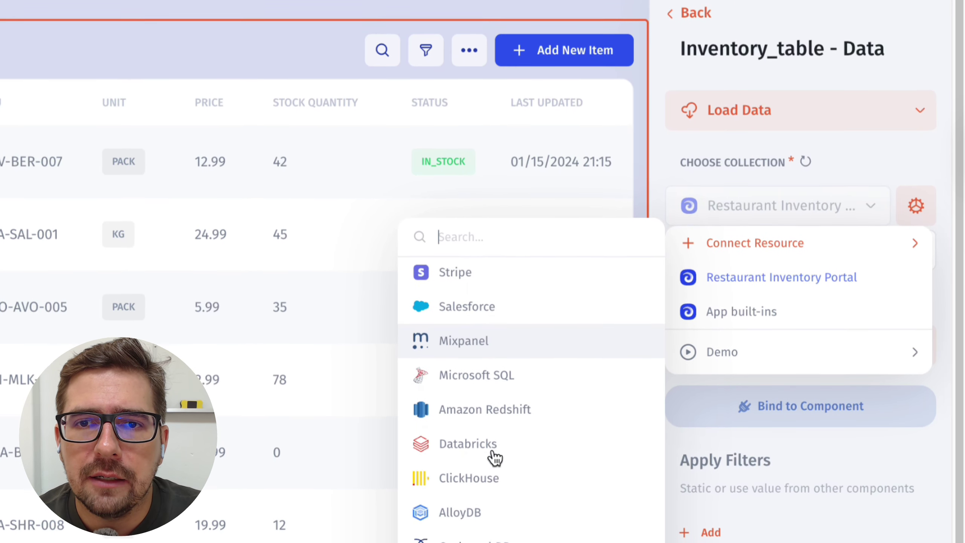
{"action": "scroll", "coordinate": [493, 449], "scroll_direction": "down", "scroll_amount": 4}
{"action": "scroll", "coordinate": [493, 433], "scroll_direction": "up", "scroll_amount": 10}
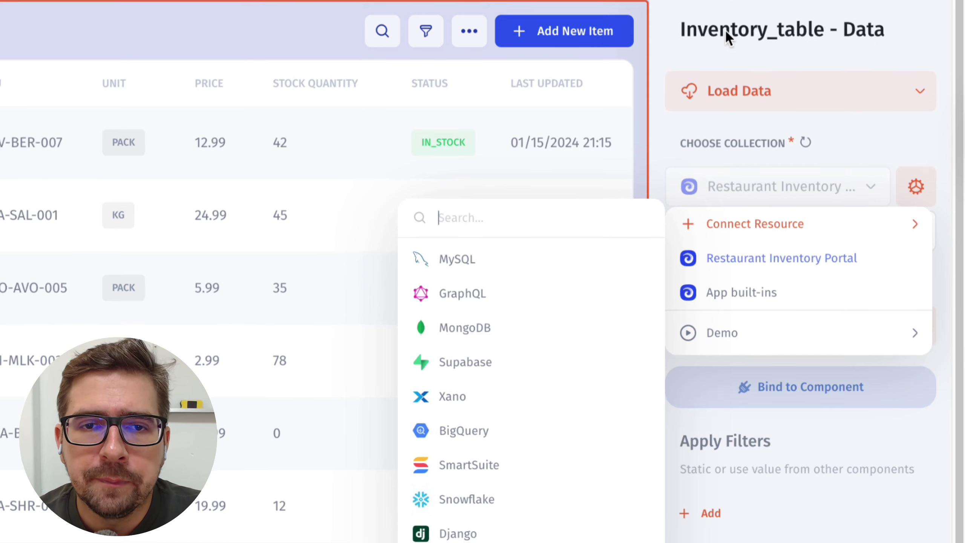
{"action": "left_click", "coordinate": [691, 4]}
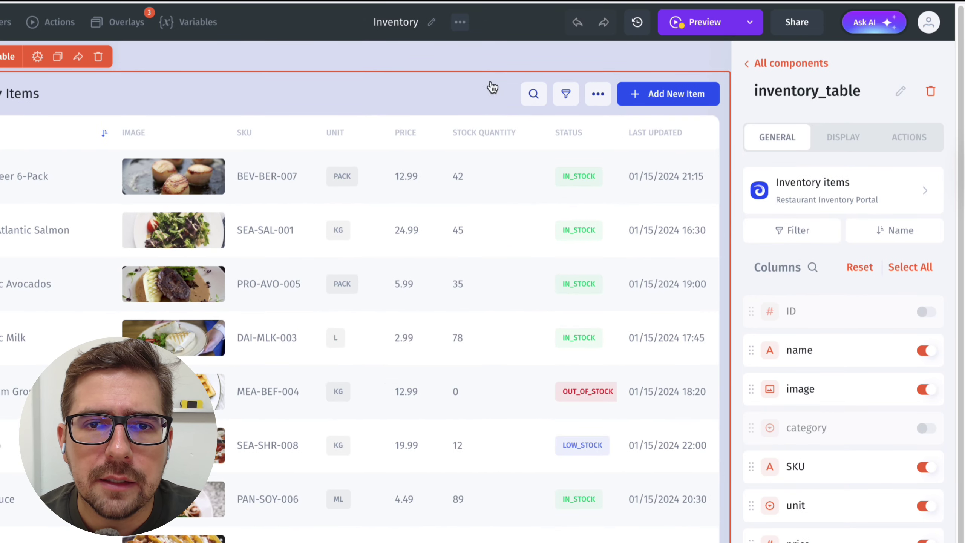
Step: Pin the Export to CSV header action of the inventory table so it shows as its own button
{"action": "left_click", "coordinate": [597, 94]}
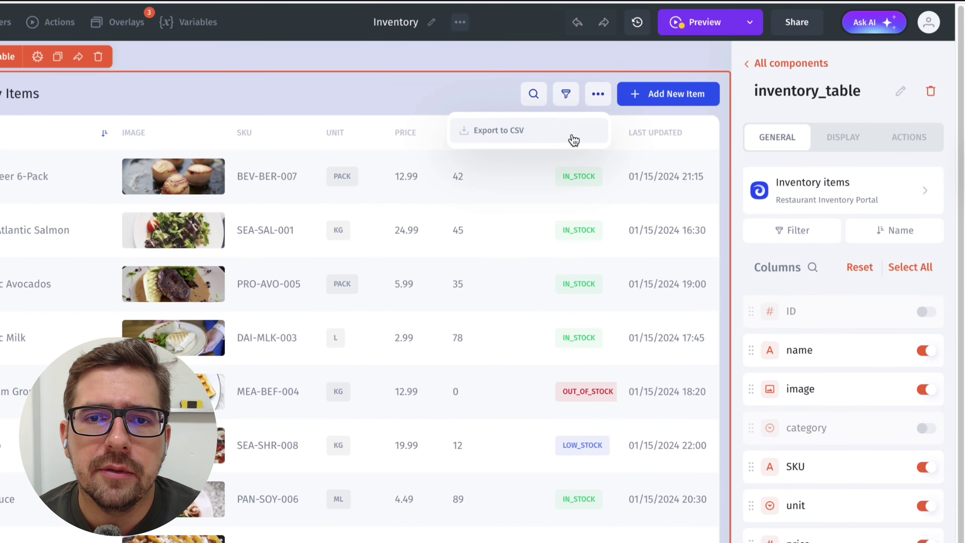
{"action": "left_click", "coordinate": [475, 76]}
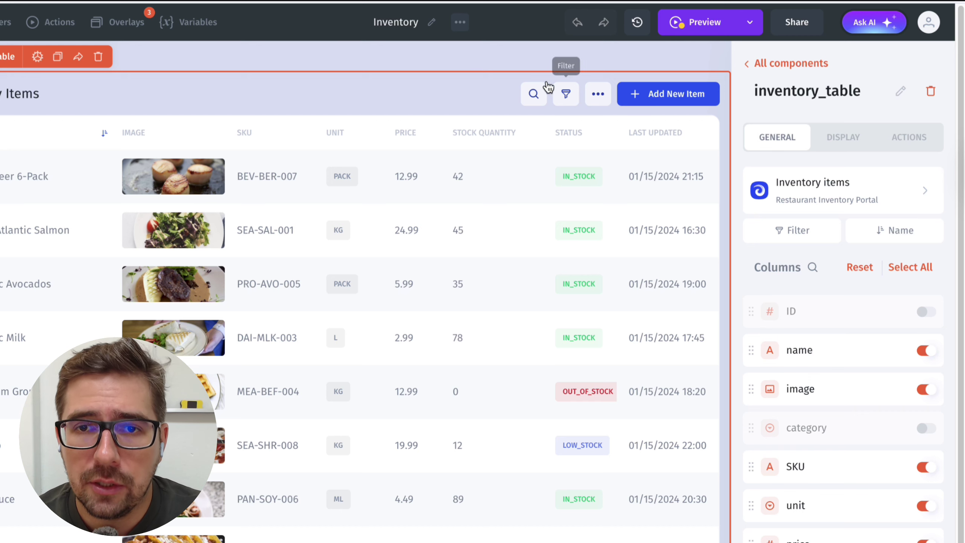
{"action": "left_click", "coordinate": [910, 141]}
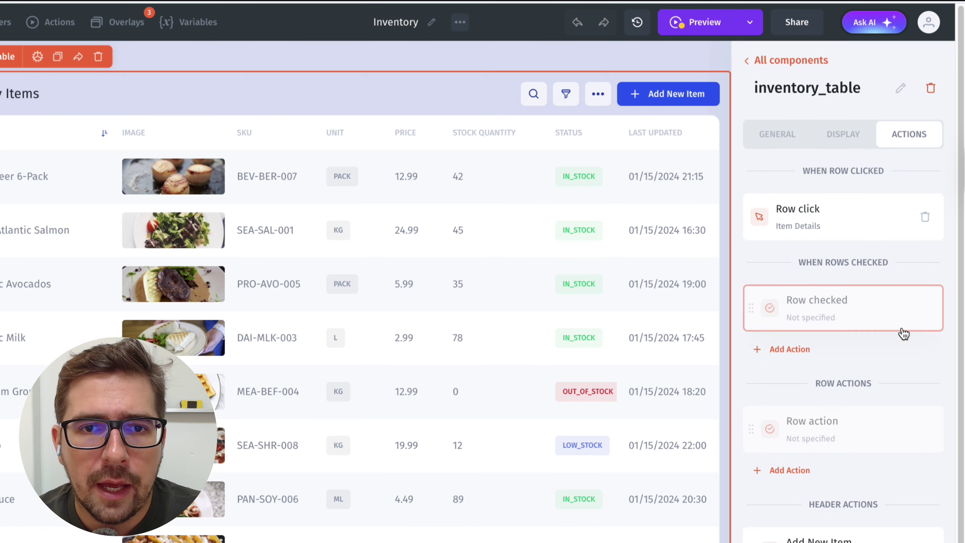
{"action": "scroll", "coordinate": [919, 351], "scroll_direction": "down", "scroll_amount": 3}
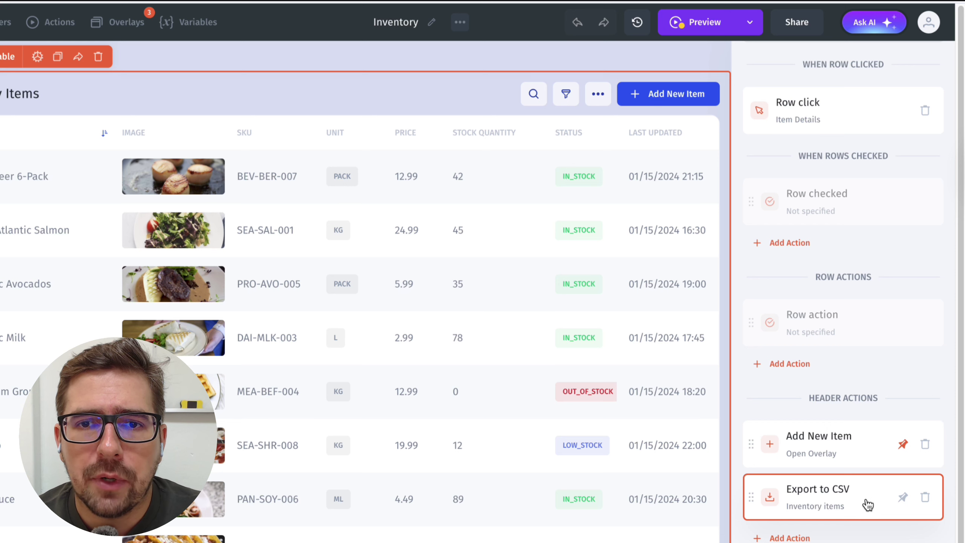
{"action": "left_click", "coordinate": [904, 498]}
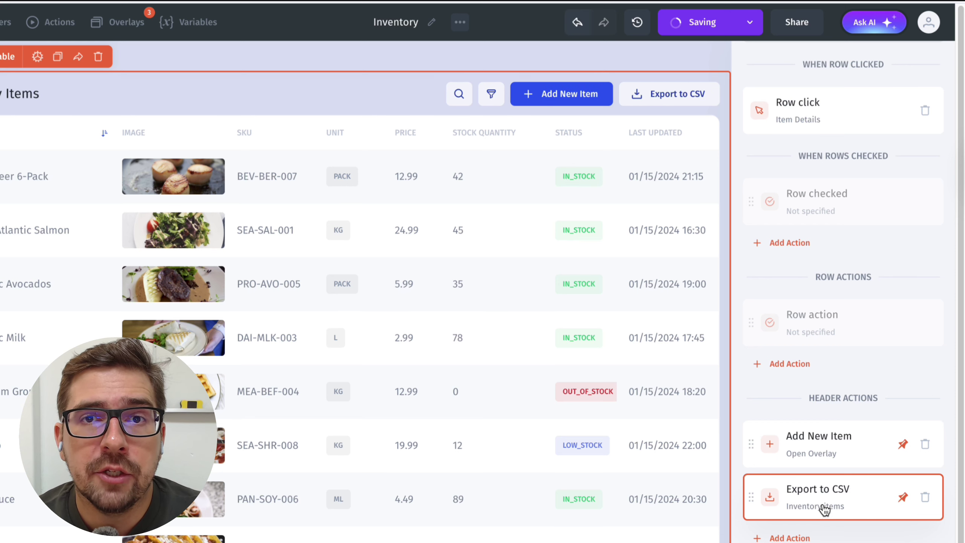
{"action": "left_click", "coordinate": [805, 502]}
{"action": "left_click", "coordinate": [934, 481]}
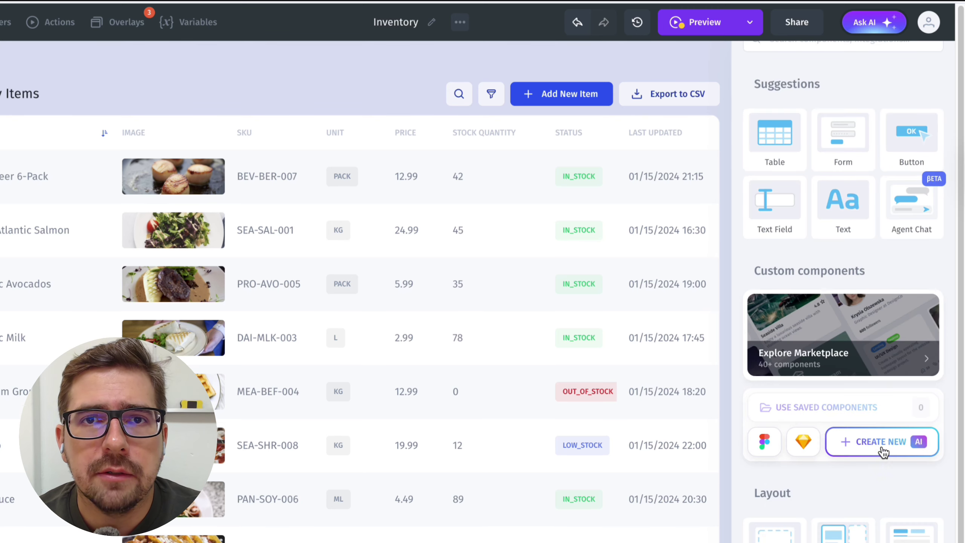
Step: Start a new custom component using Component Designer and place a button on its canvas at about X 18, Y 17
{"action": "left_click", "coordinate": [882, 443]}
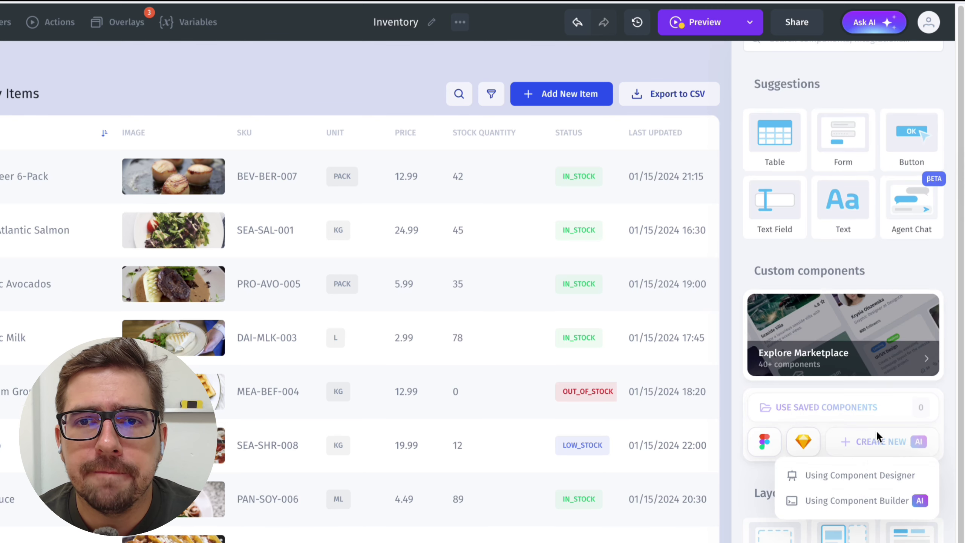
{"action": "left_click", "coordinate": [862, 475]}
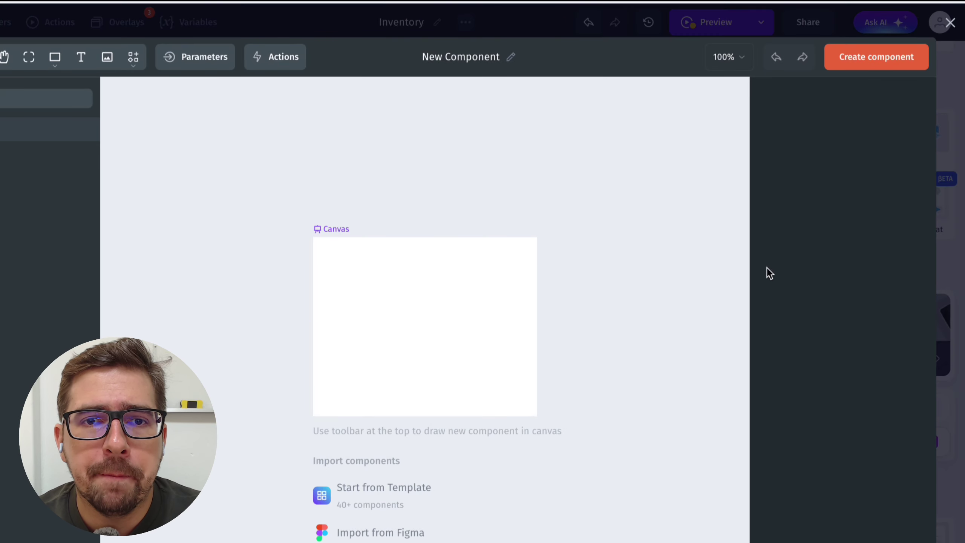
{"action": "left_click", "coordinate": [132, 60]}
{"action": "left_click", "coordinate": [178, 107]}
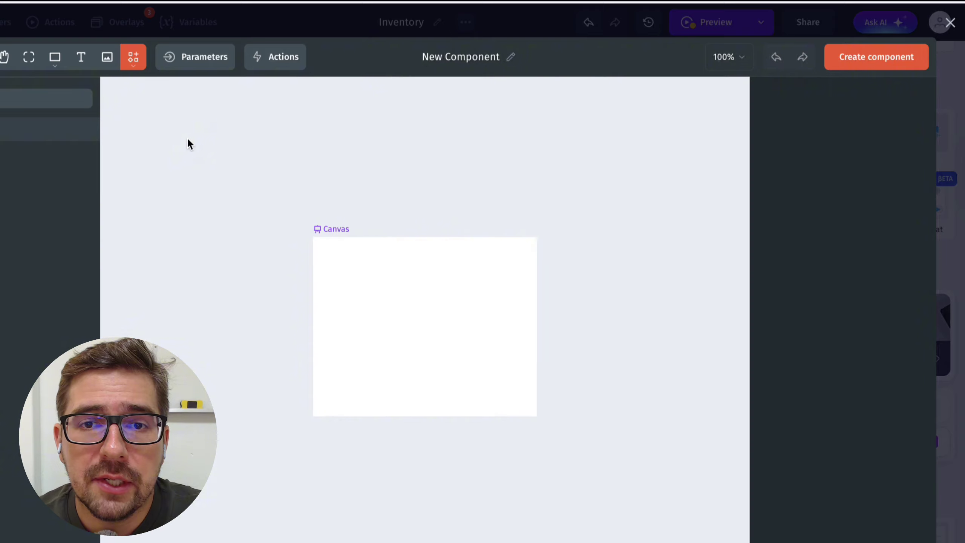
{"action": "left_click", "coordinate": [363, 273]}
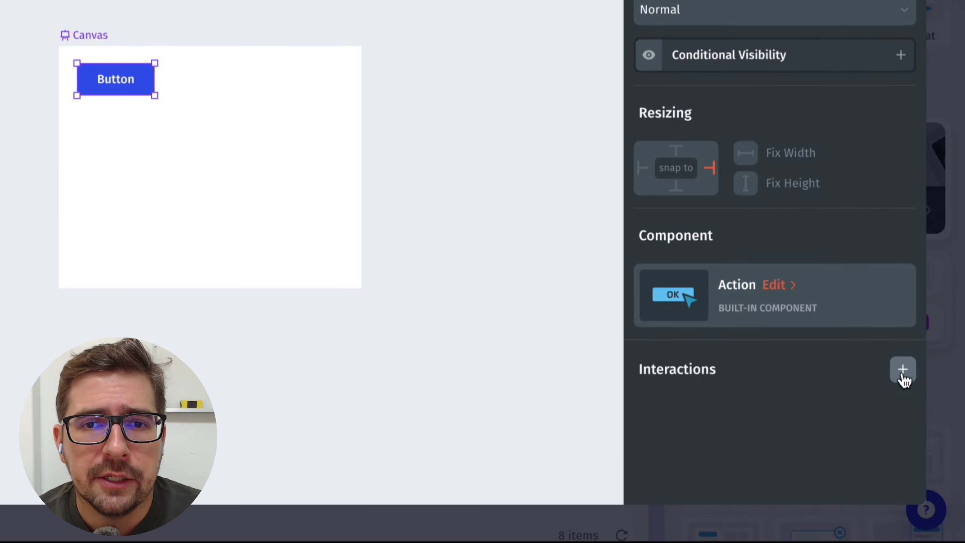
Step: Look over the interaction options for the new component's button, then close the designer and discard the changes
{"action": "left_click", "coordinate": [902, 506]}
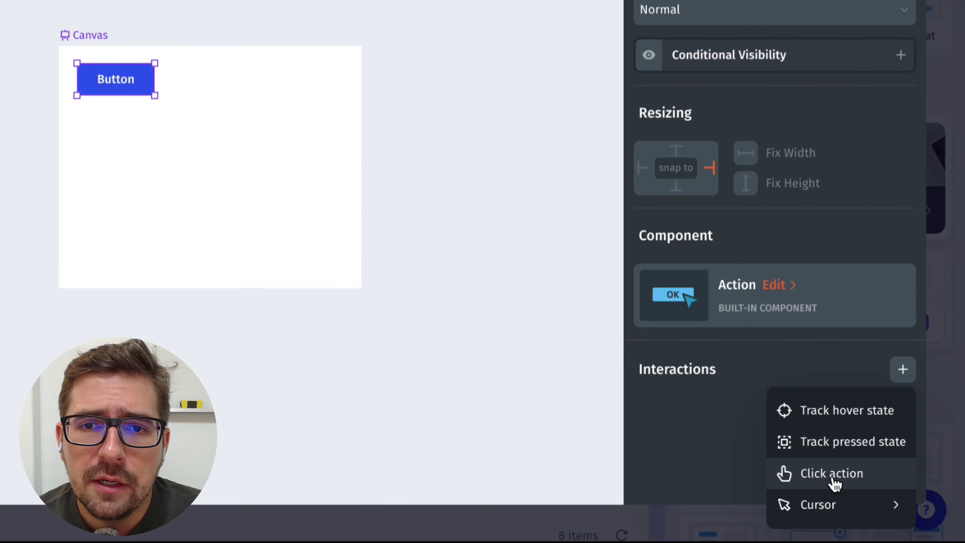
{"action": "mouse_move", "coordinate": [836, 509]}
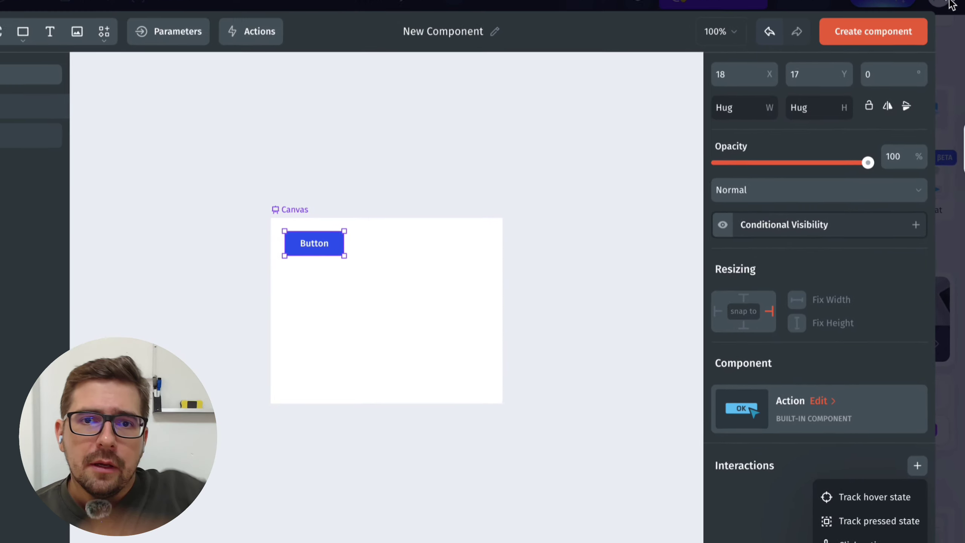
{"action": "left_click", "coordinate": [950, 23]}
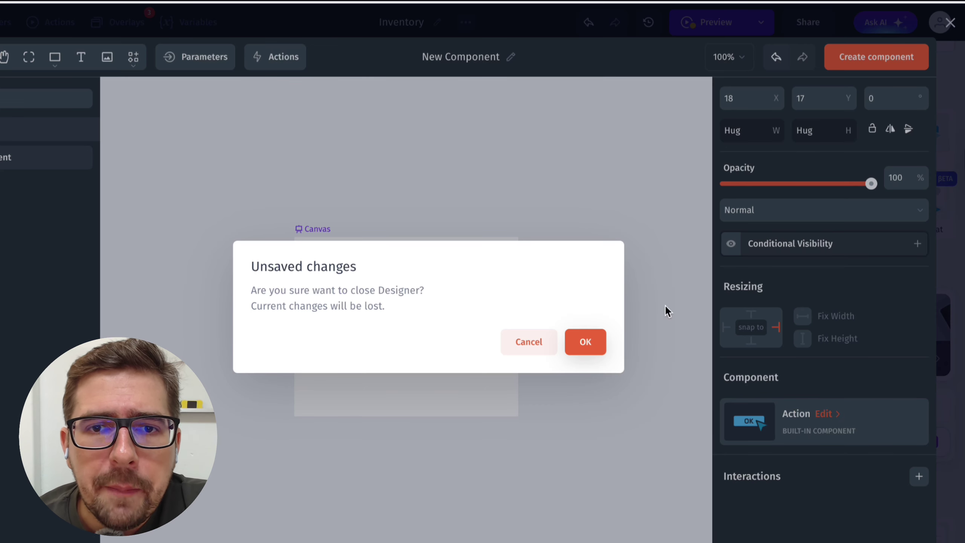
{"action": "left_click", "coordinate": [584, 346]}
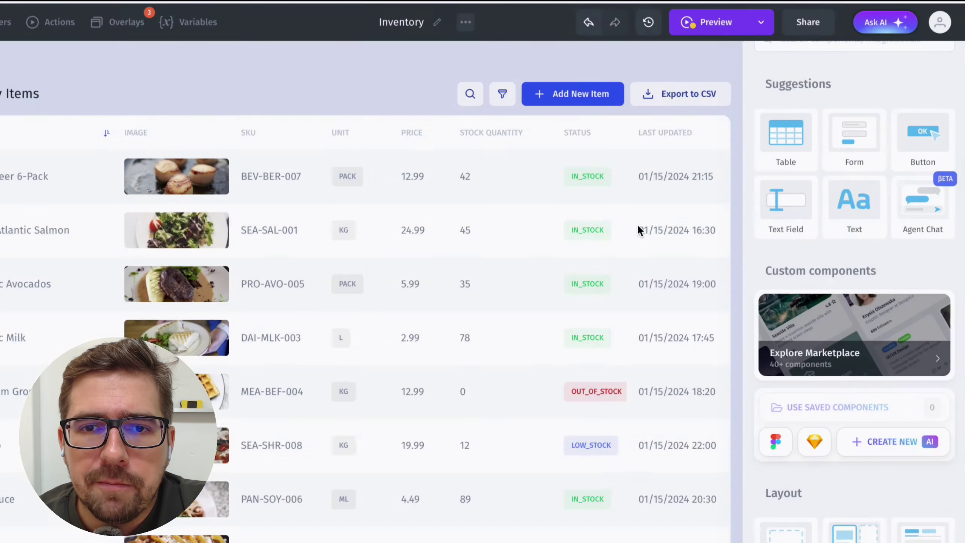
Step: Open Craft Beer 6-Pack's details page, move the Update inventory item button above the Item Details heading, and open the button's settings
{"action": "left_click", "coordinate": [286, 173]}
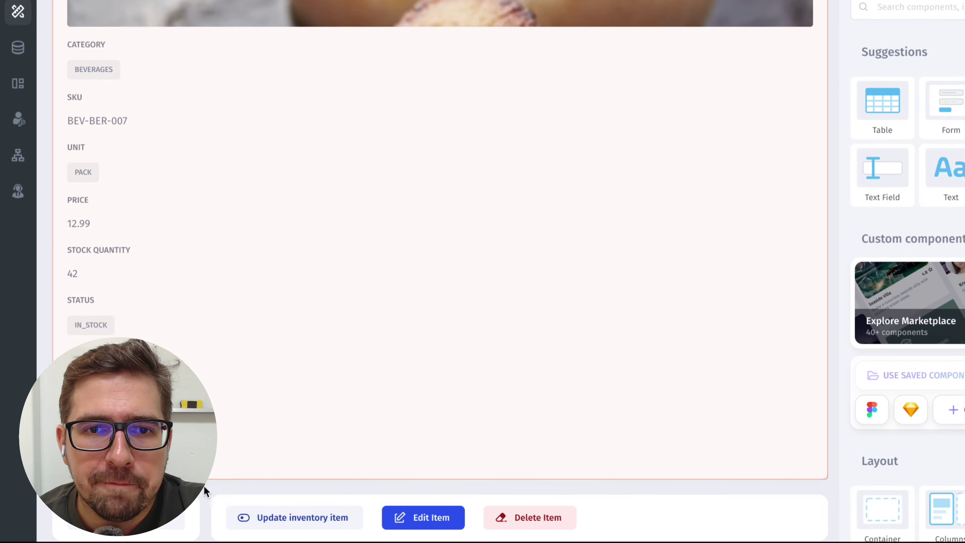
{"action": "left_click", "coordinate": [235, 510]}
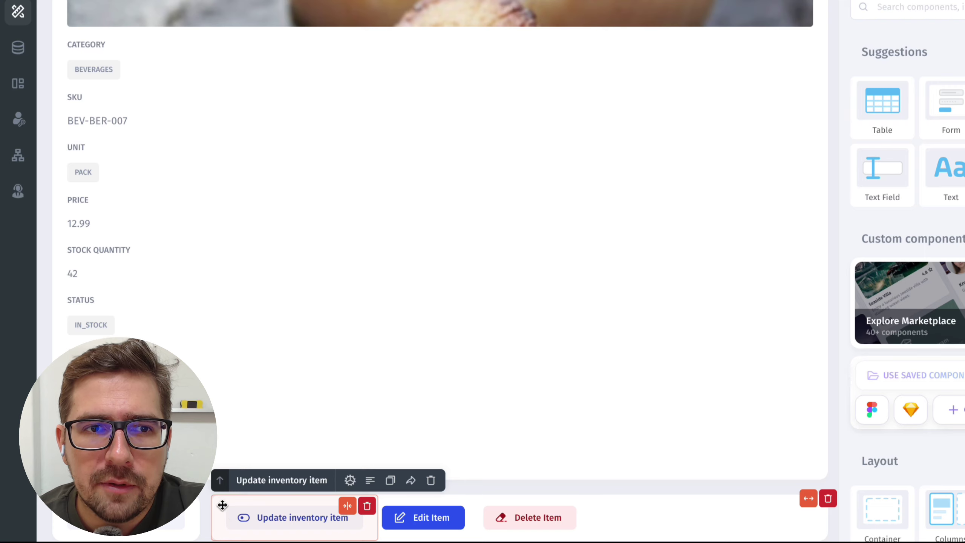
{"action": "left_click", "coordinate": [223, 508]}
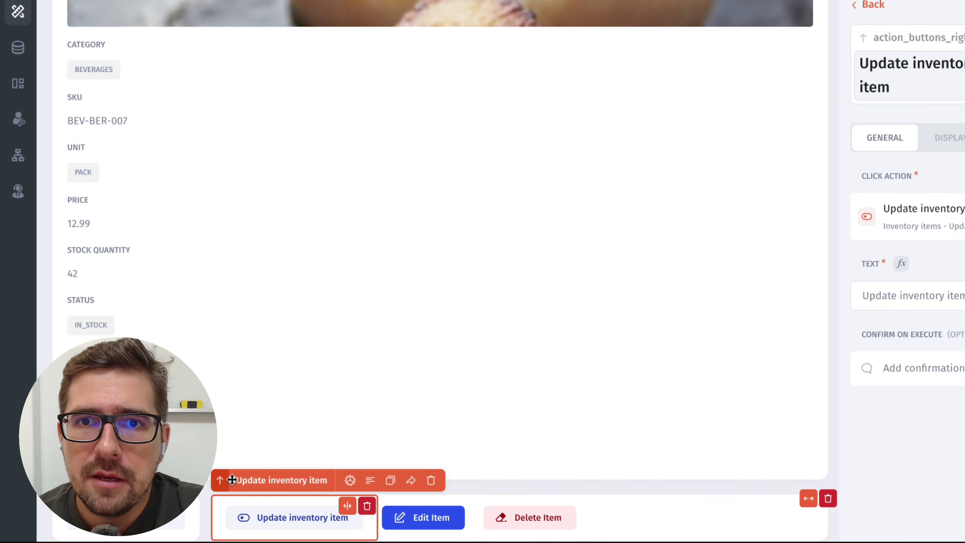
{"action": "left_click_drag", "start_coordinate": [232, 480], "coordinate": [196, 130]}
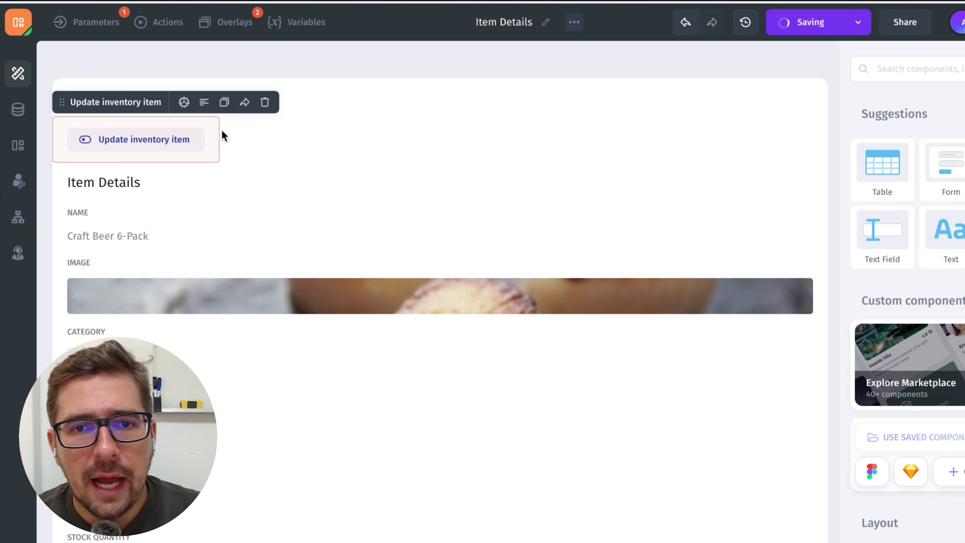
{"action": "left_click", "coordinate": [213, 133]}
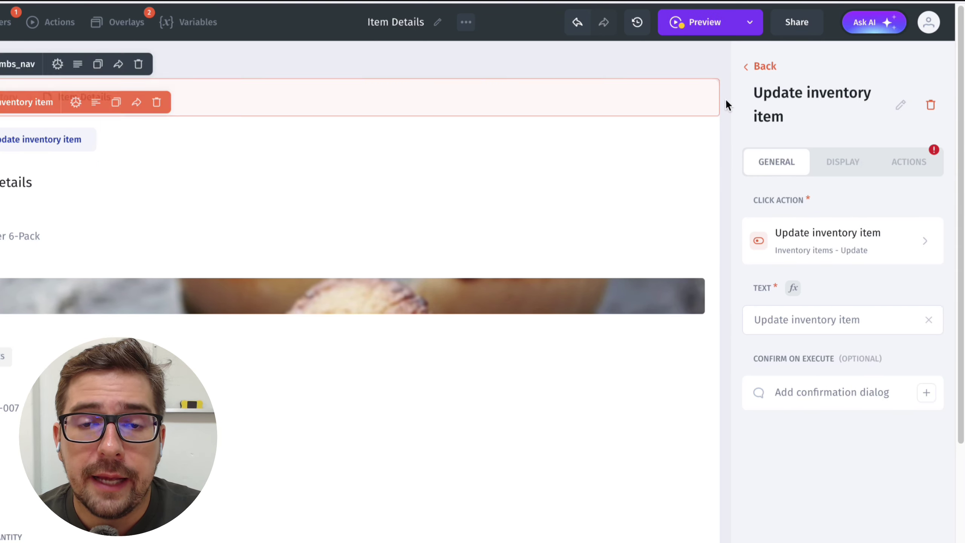
Step: Leave the button's settings and add a Timeline component in a new column beside the item details section
{"action": "left_click", "coordinate": [747, 63]}
{"action": "scroll", "coordinate": [868, 343], "scroll_direction": "down", "scroll_amount": 10}
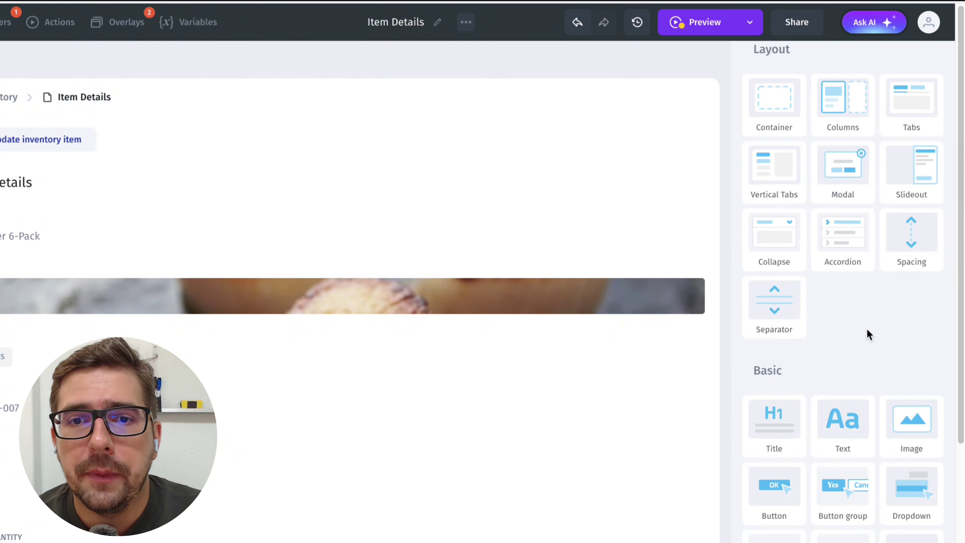
{"action": "scroll", "coordinate": [872, 308], "scroll_direction": "down", "scroll_amount": 4}
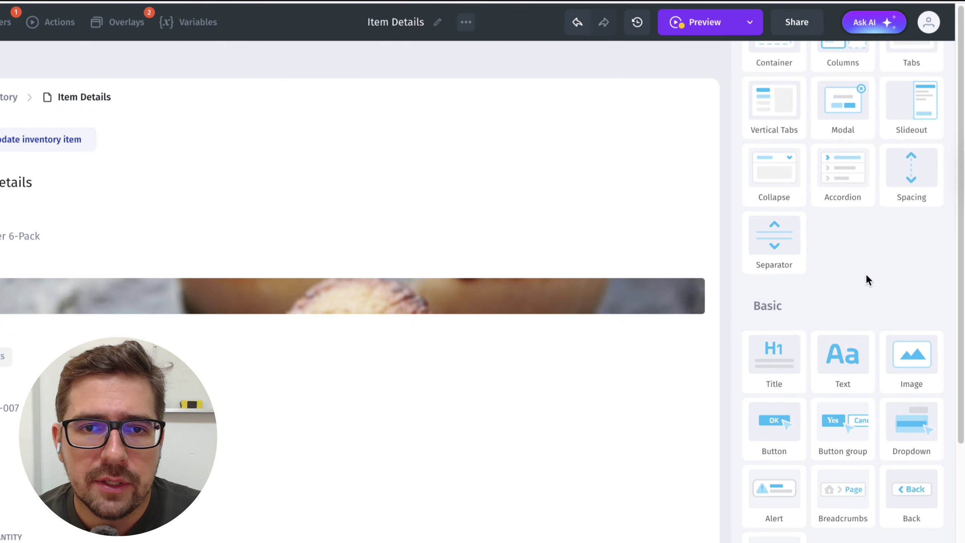
{"action": "scroll", "coordinate": [874, 301], "scroll_direction": "up", "scroll_amount": 1}
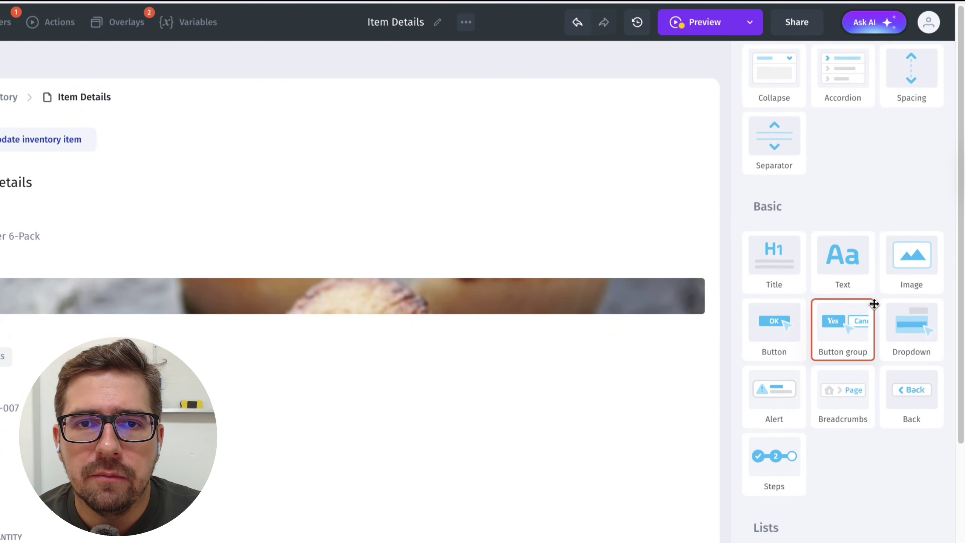
{"action": "scroll", "coordinate": [874, 304], "scroll_direction": "down", "scroll_amount": 9}
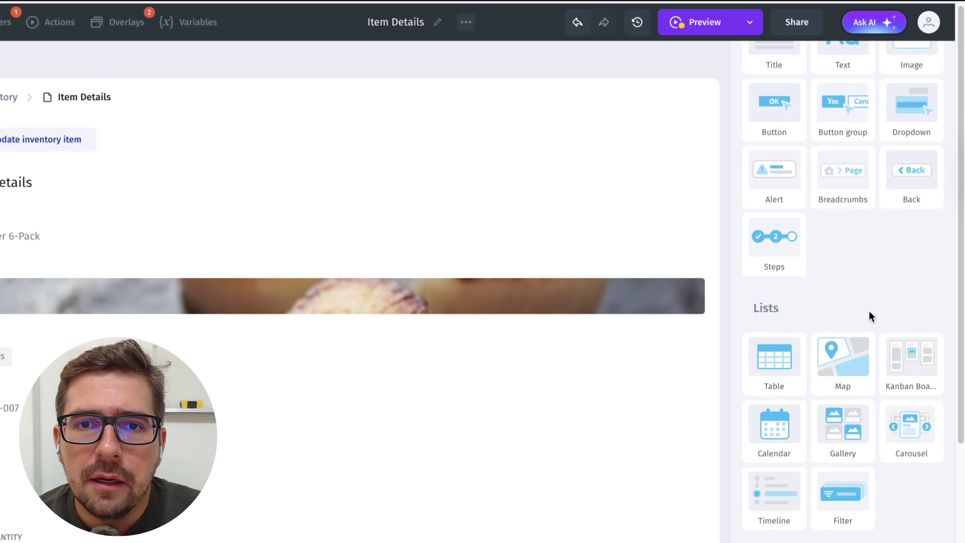
{"action": "left_click_drag", "start_coordinate": [768, 489], "coordinate": [683, 395]}
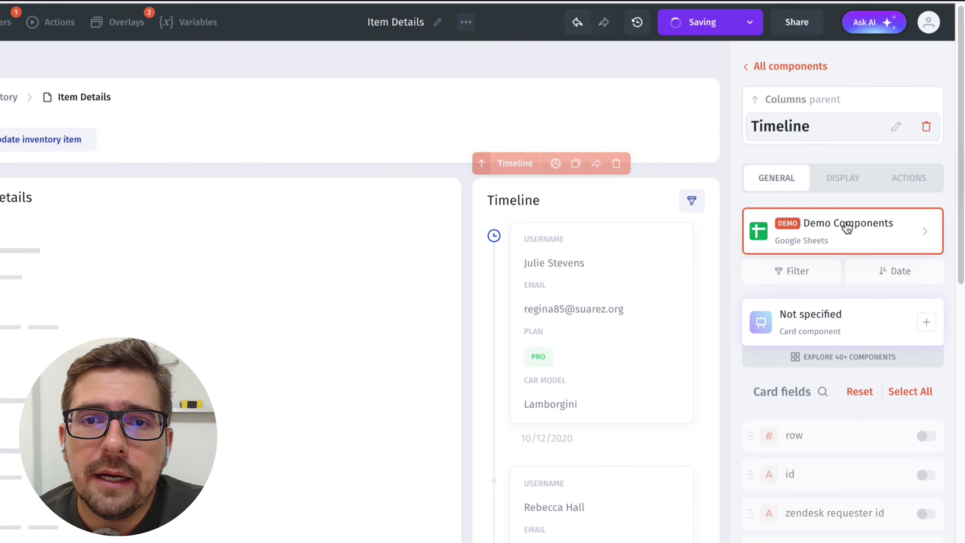
Step: Look over the Timeline's data source, card fields and available card and header actions, then return to the component library
{"action": "left_click", "coordinate": [823, 234]}
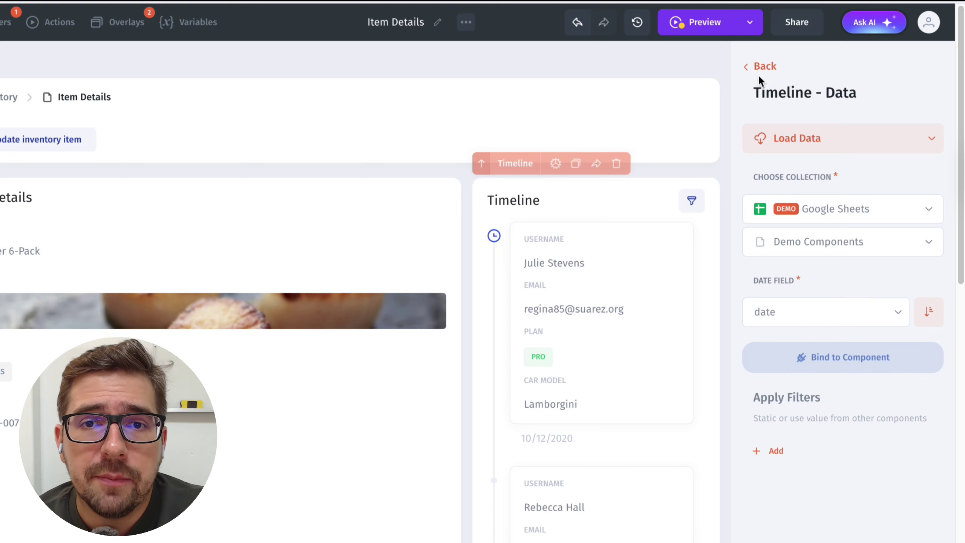
{"action": "left_click", "coordinate": [743, 65]}
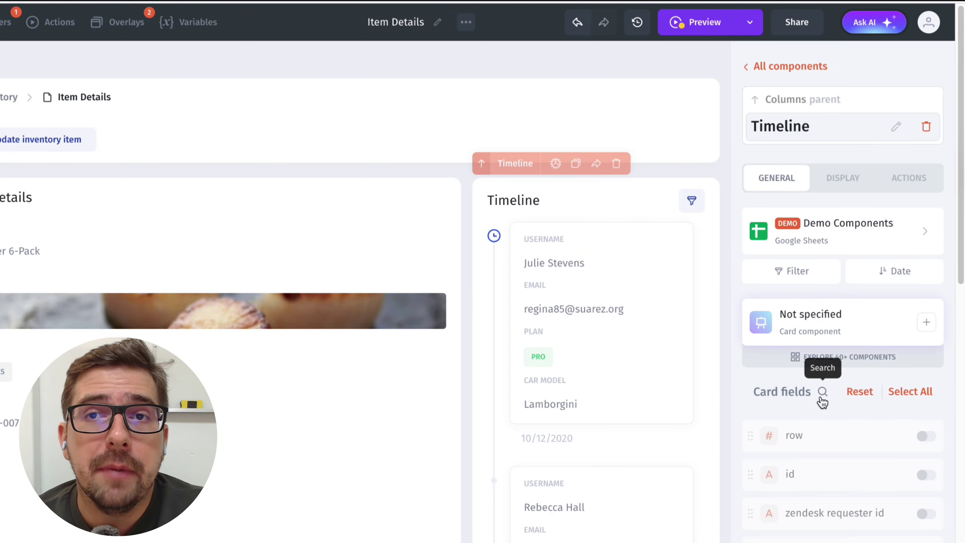
{"action": "scroll", "coordinate": [822, 402], "scroll_direction": "down", "scroll_amount": 2}
{"action": "scroll", "coordinate": [822, 402], "scroll_direction": "down", "scroll_amount": 1}
{"action": "scroll", "coordinate": [579, 316], "scroll_direction": "down", "scroll_amount": 1}
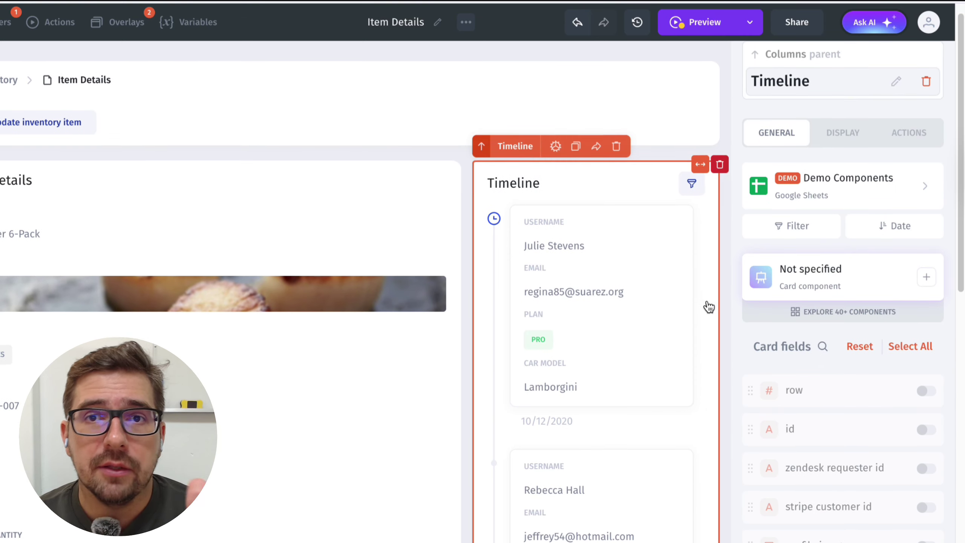
{"action": "left_click", "coordinate": [912, 133]}
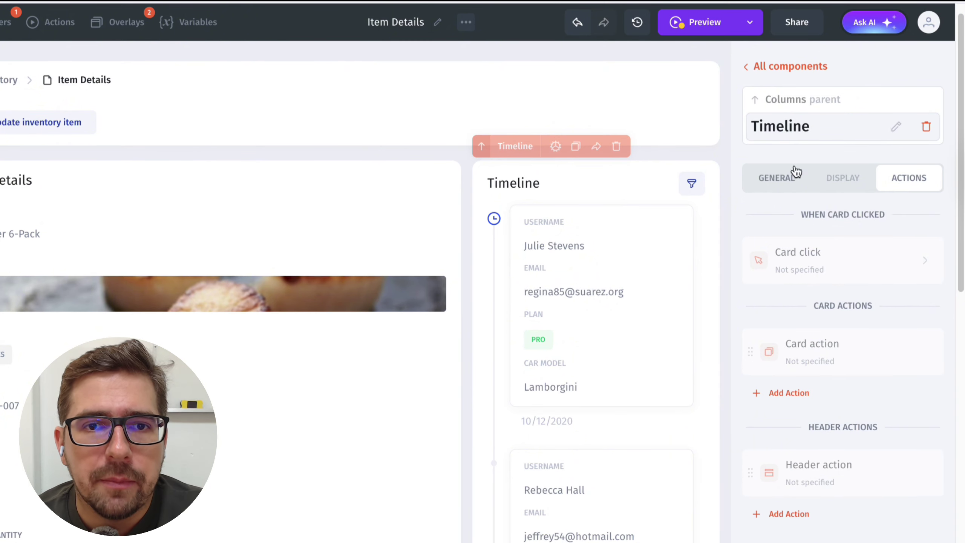
{"action": "left_click", "coordinate": [746, 68]}
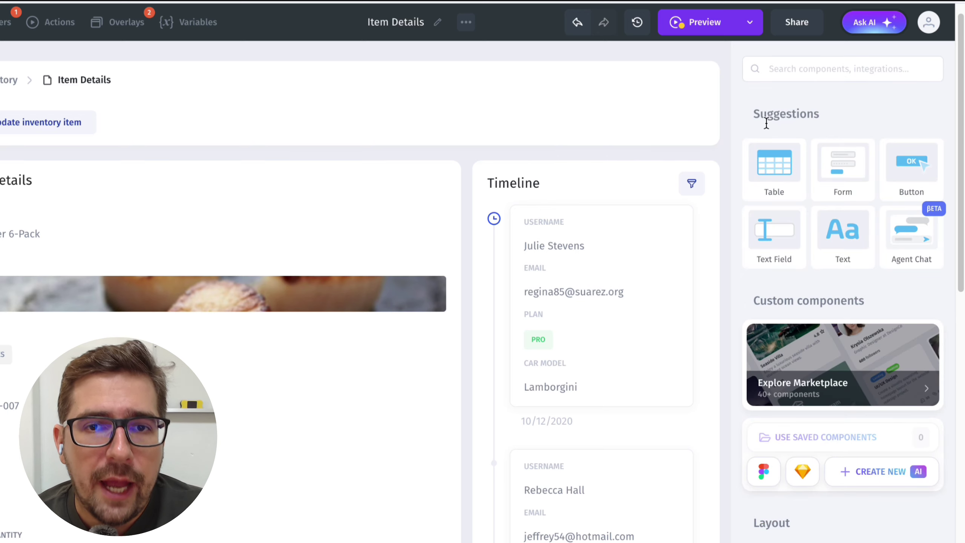
Step: Add a success action to the Update inventory item button that navigates to the Previous Page
{"action": "left_click", "coordinate": [76, 122]}
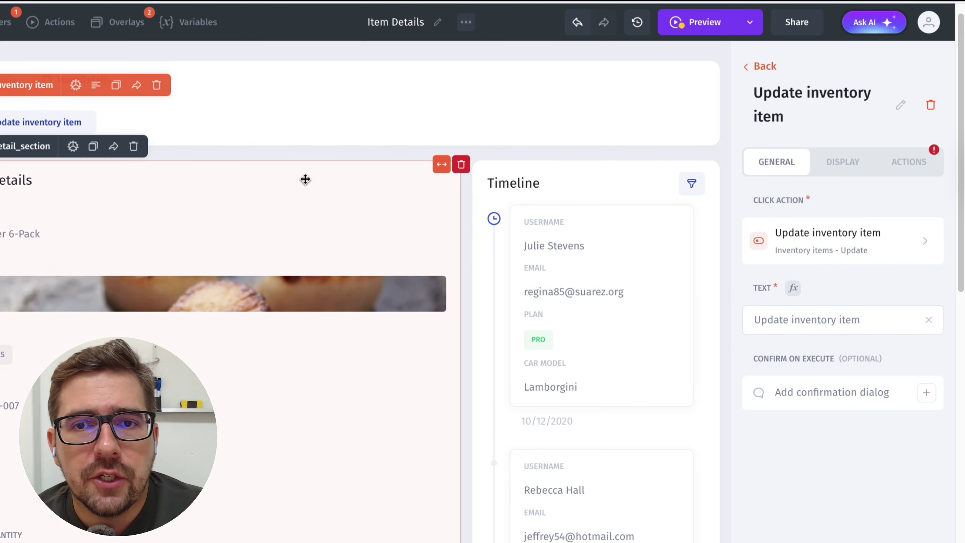
{"action": "left_click", "coordinate": [911, 165]}
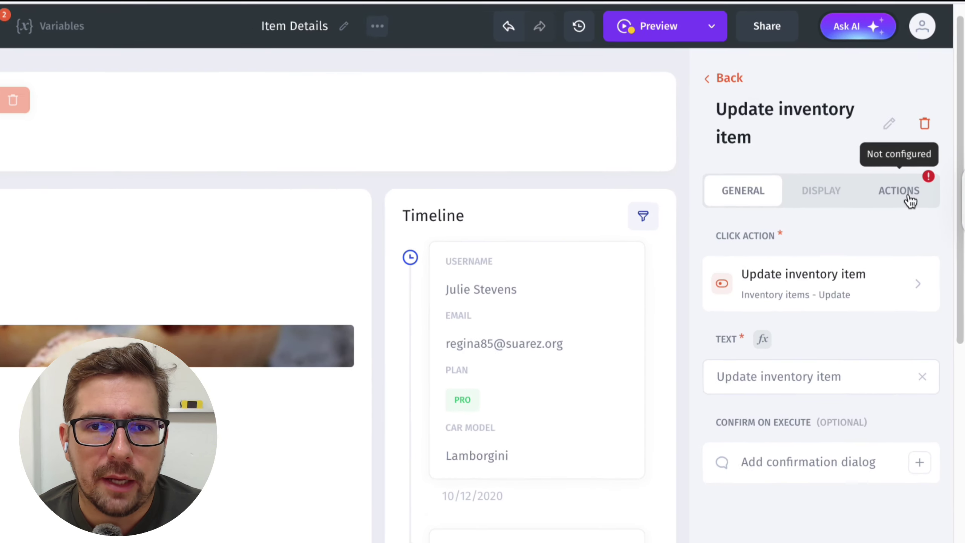
{"action": "left_click", "coordinate": [897, 225]}
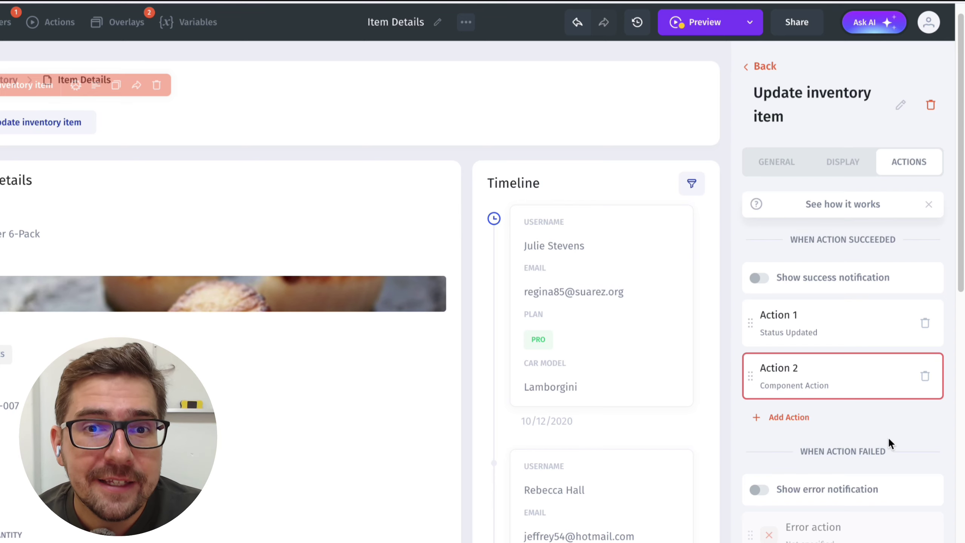
{"action": "left_click", "coordinate": [794, 418]}
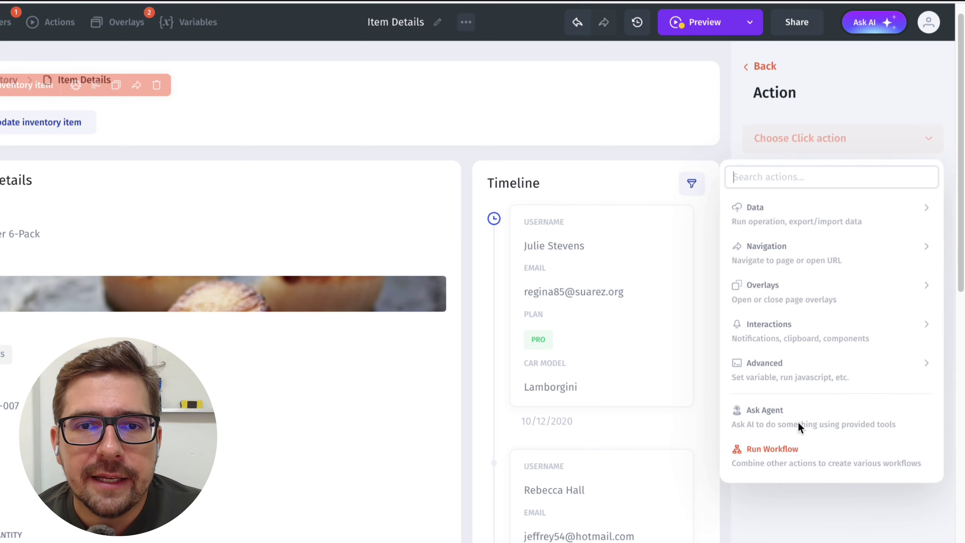
{"action": "mouse_move", "coordinate": [790, 359]}
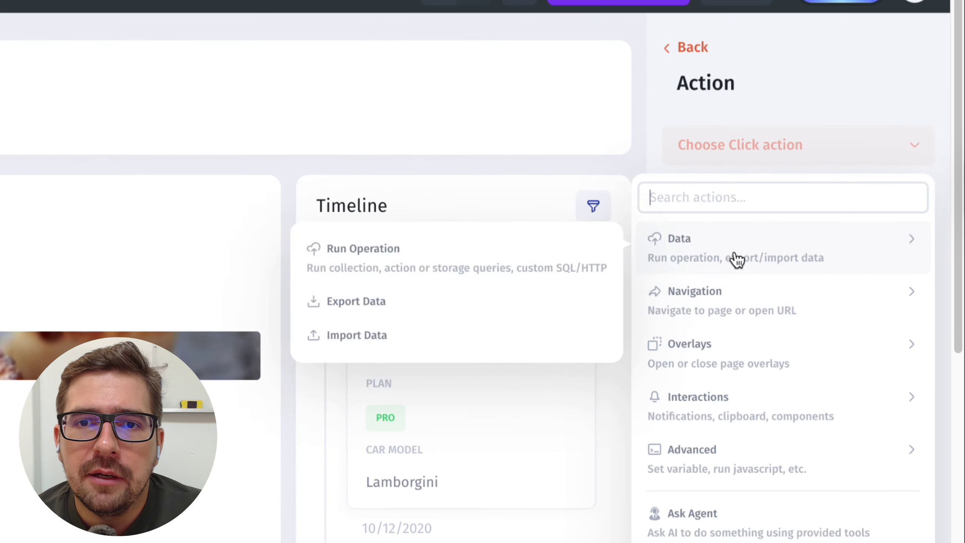
{"action": "mouse_move", "coordinate": [794, 255]}
{"action": "left_click", "coordinate": [439, 309]}
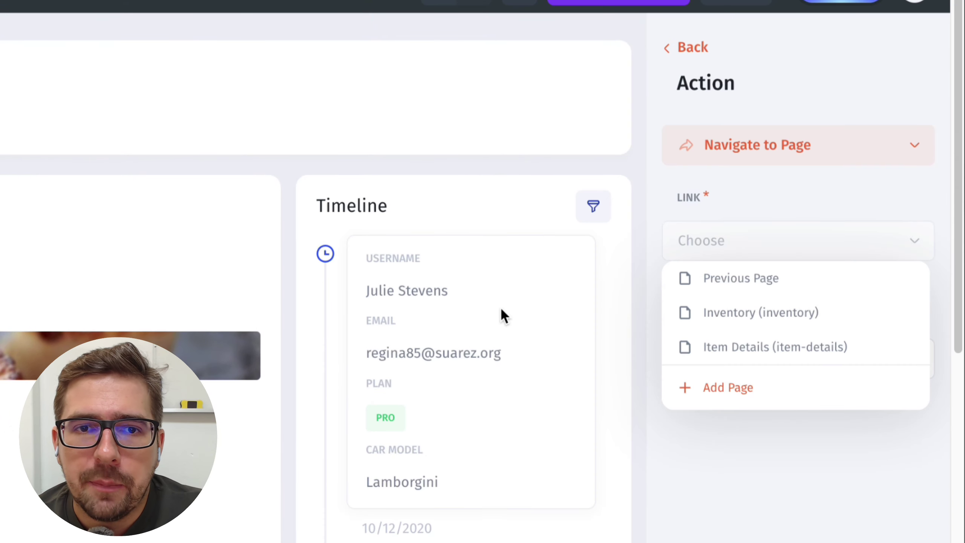
{"action": "left_click", "coordinate": [720, 286]}
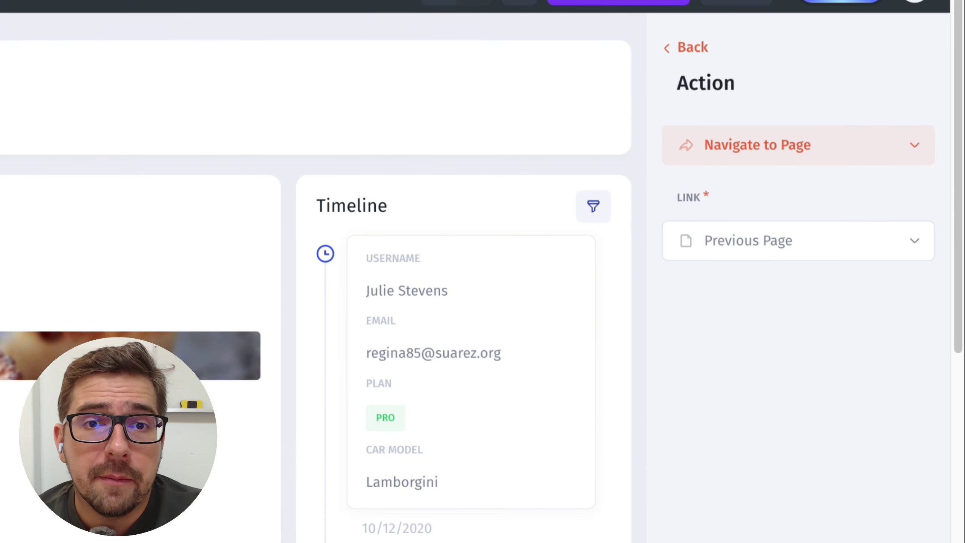
{"action": "left_click", "coordinate": [674, 49]}
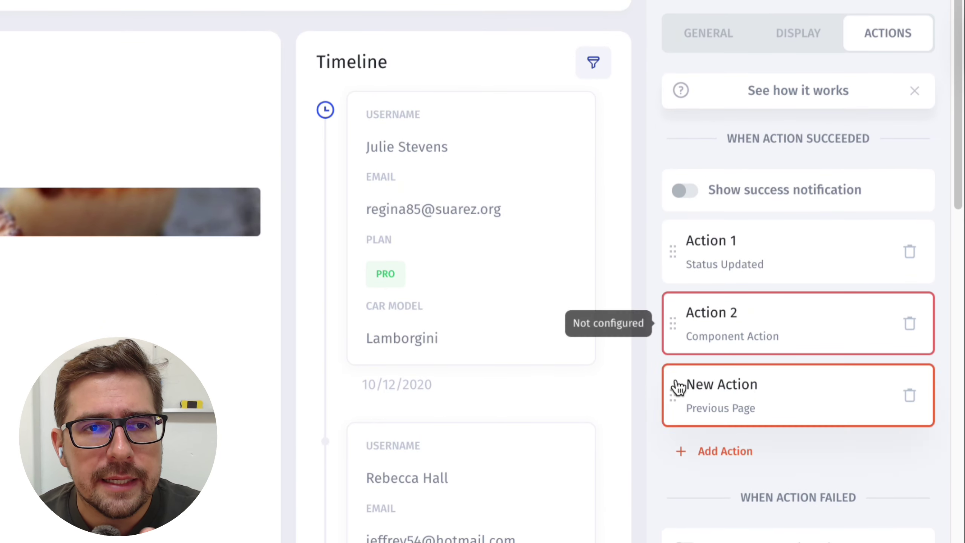
Step: Add another success action to the Update inventory item button, using Run Workflow
{"action": "scroll", "coordinate": [838, 464], "scroll_direction": "down", "scroll_amount": 2}
{"action": "scroll", "coordinate": [838, 465], "scroll_direction": "down", "scroll_amount": 3}
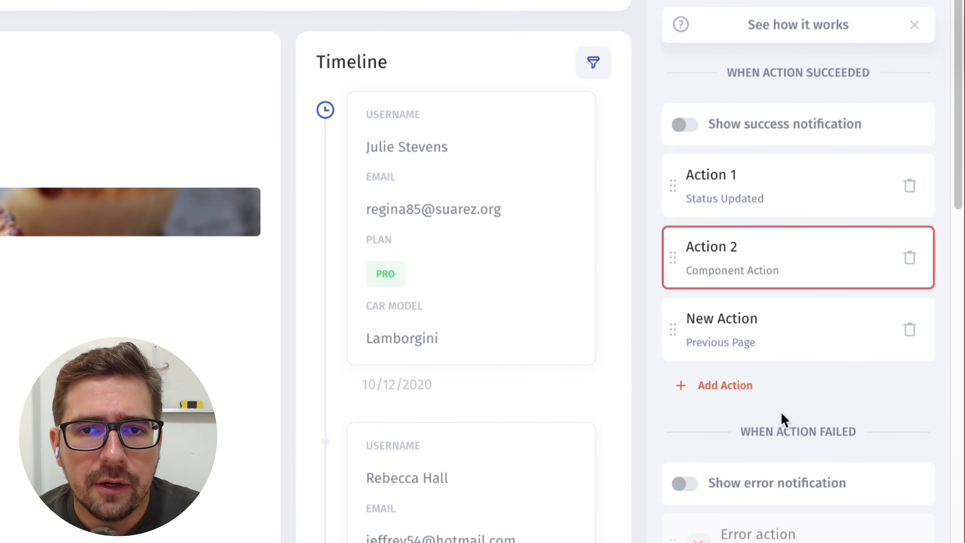
{"action": "left_click", "coordinate": [735, 394]}
{"action": "mouse_move", "coordinate": [757, 115]}
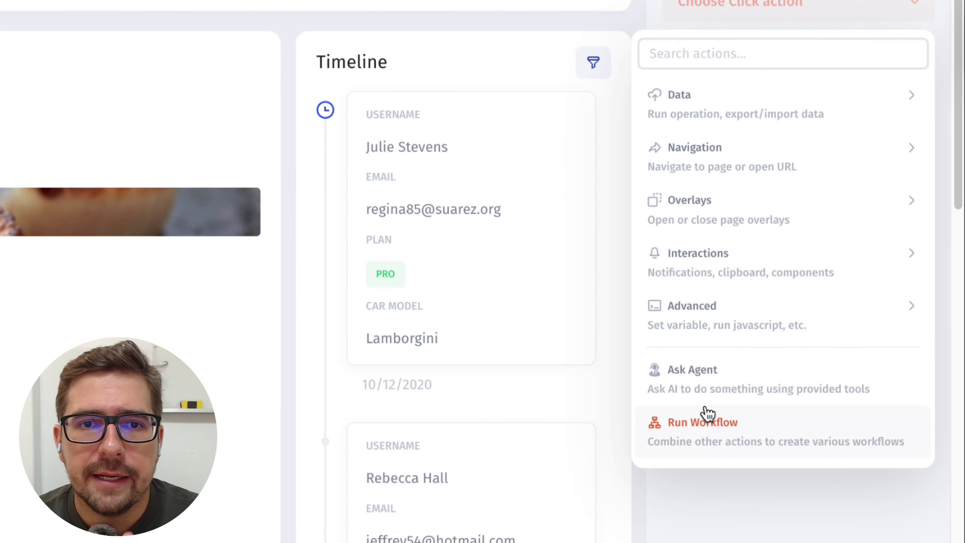
{"action": "left_click", "coordinate": [755, 449]}
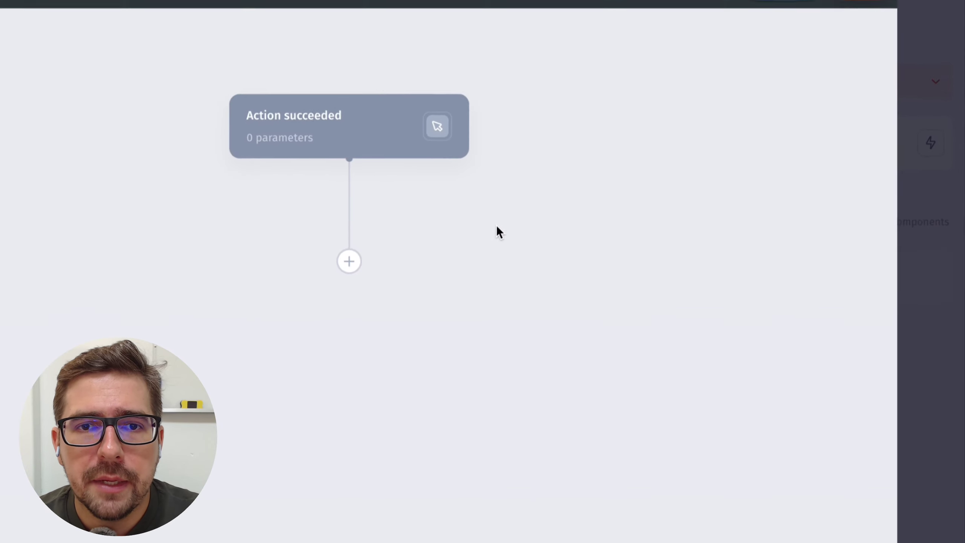
Step: Add a Yes/No condition after the workflow's Action succeeded trigger
{"action": "left_click", "coordinate": [349, 261]}
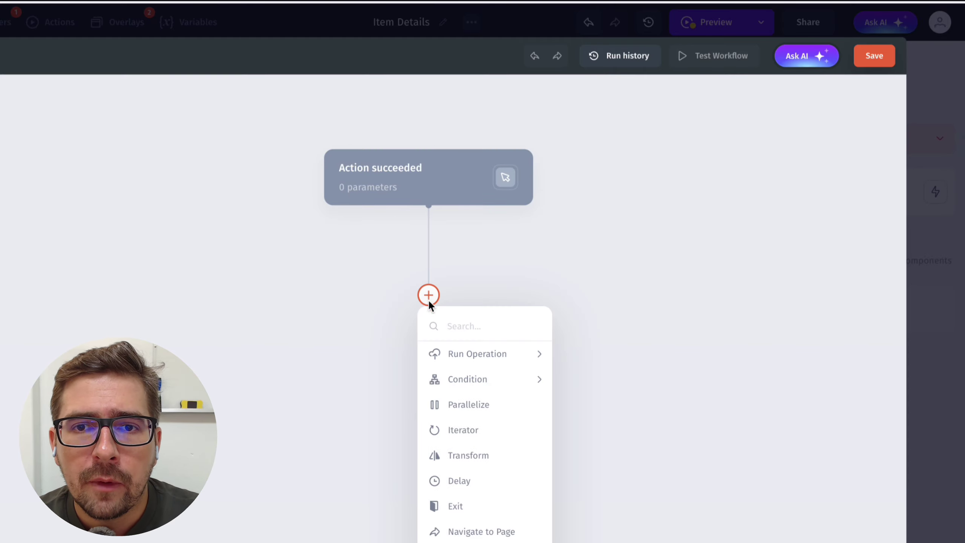
{"action": "mouse_move", "coordinate": [476, 382]}
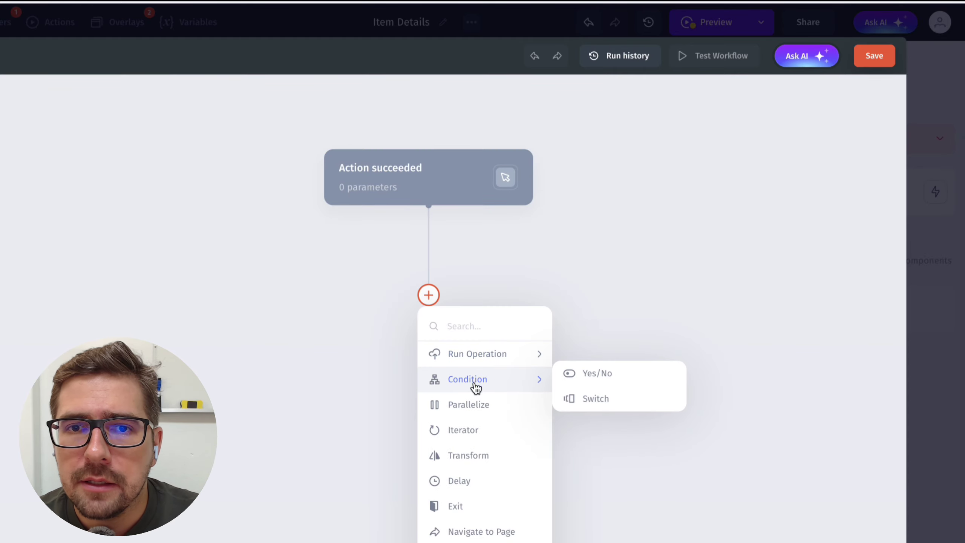
{"action": "left_click", "coordinate": [633, 386]}
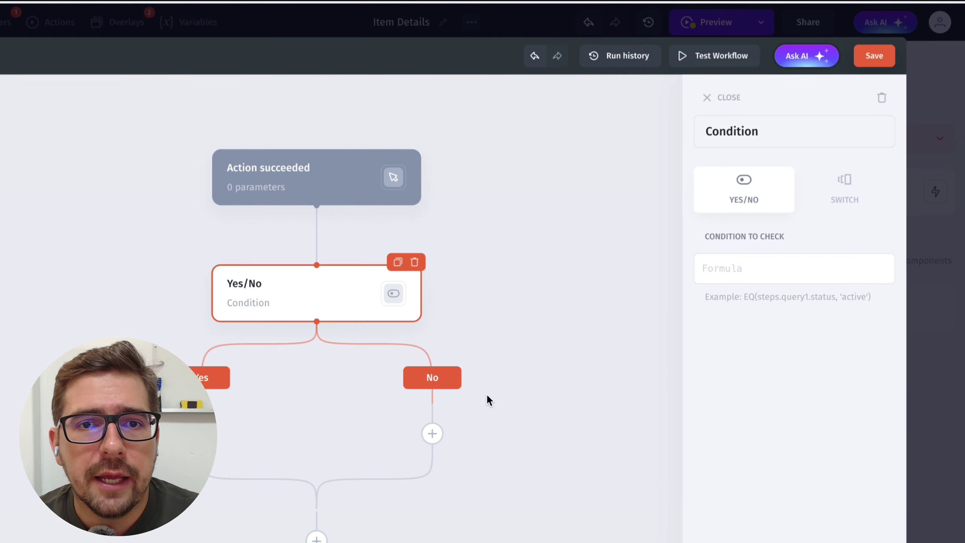
Step: Add an Ask Agent step on the No branch of the condition
{"action": "left_click", "coordinate": [432, 341]}
{"action": "mouse_move", "coordinate": [485, 102]}
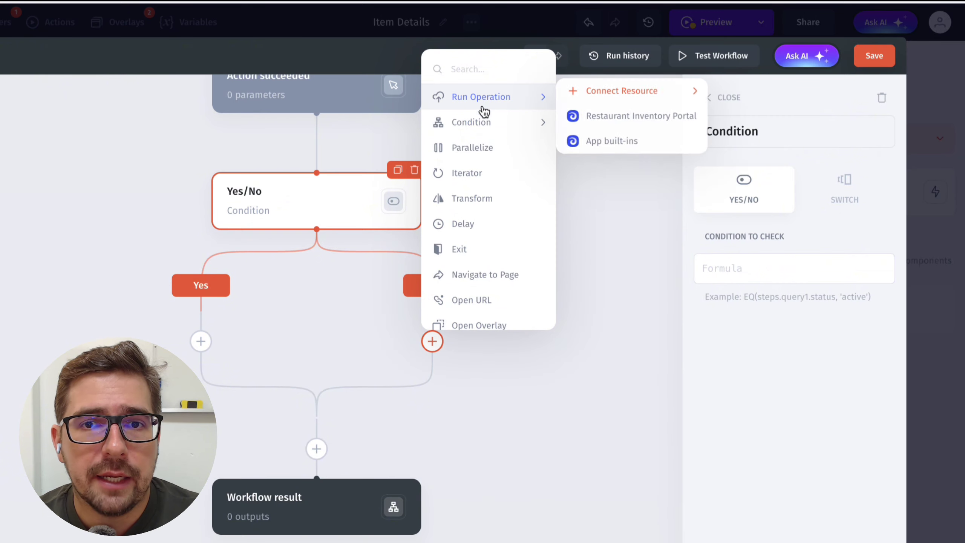
{"action": "mouse_move", "coordinate": [611, 99]}
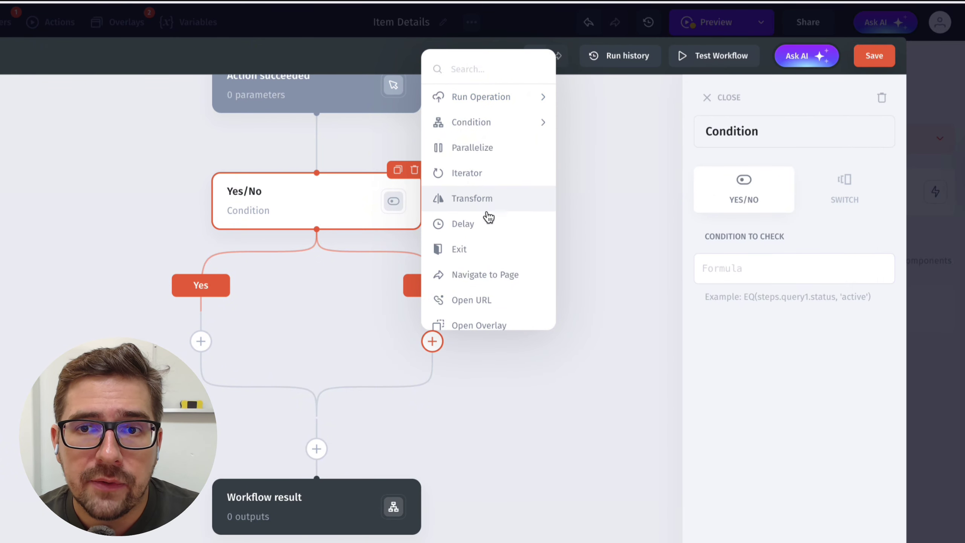
{"action": "scroll", "coordinate": [483, 243], "scroll_direction": "down", "scroll_amount": 5}
{"action": "scroll", "coordinate": [479, 263], "scroll_direction": "down", "scroll_amount": 1}
{"action": "left_click", "coordinate": [470, 309]}
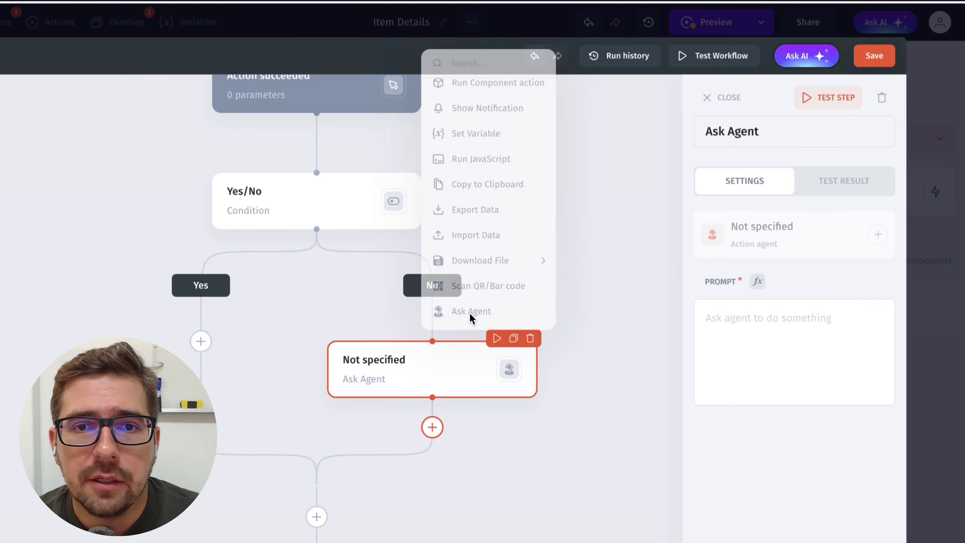
Step: Look over the new agent's instructions, inputs and tools, then close its setup without creating the agent
{"action": "left_click", "coordinate": [768, 237]}
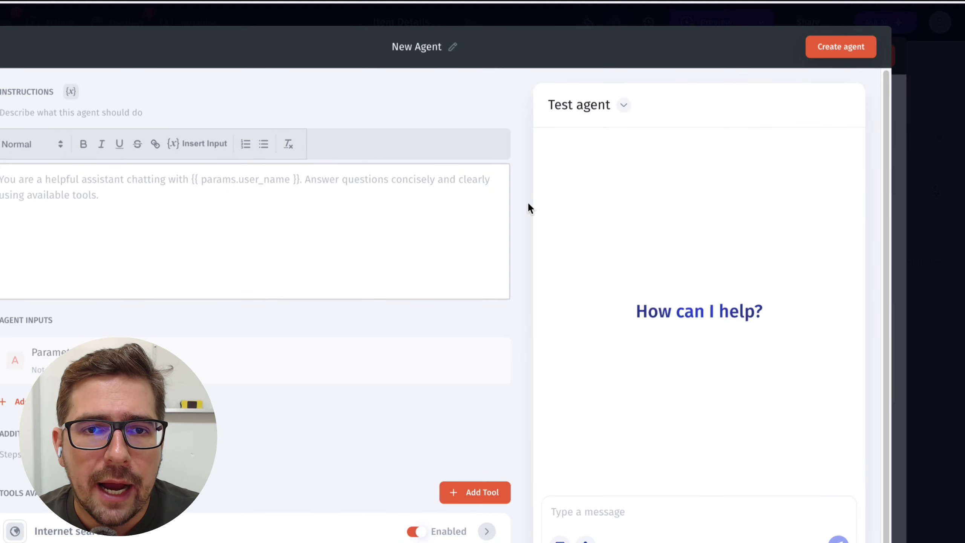
{"action": "scroll", "coordinate": [517, 418], "scroll_direction": "down", "scroll_amount": 1}
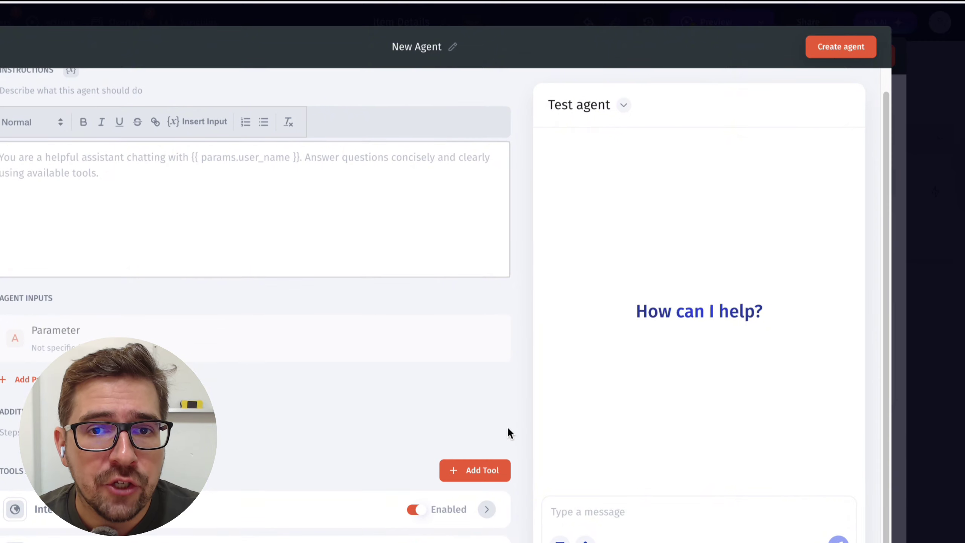
{"action": "left_click", "coordinate": [919, 65]}
{"action": "left_click", "coordinate": [529, 334]}
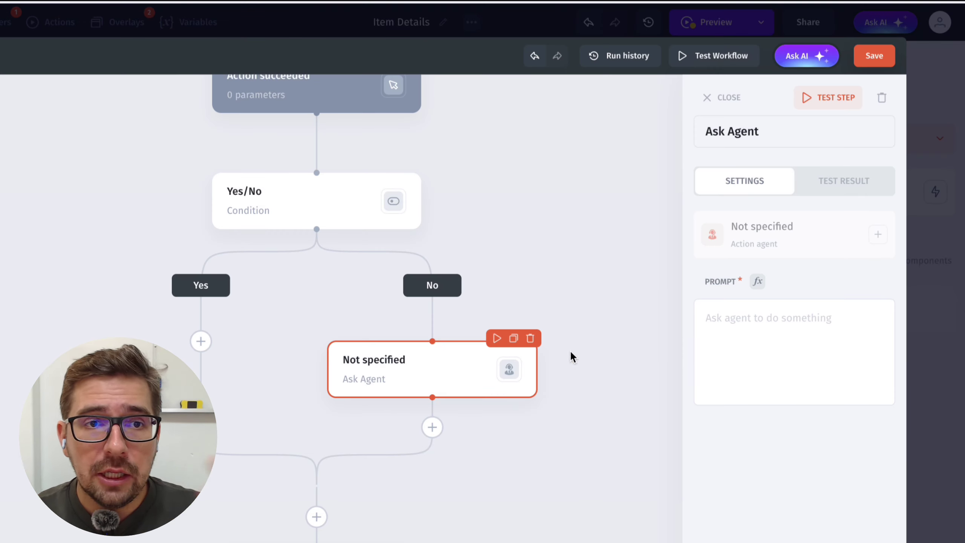
Step: View the Workflow result settings, then close the workflow editor and discard the unsaved workflow
{"action": "scroll", "coordinate": [562, 425], "scroll_direction": "down", "scroll_amount": 5}
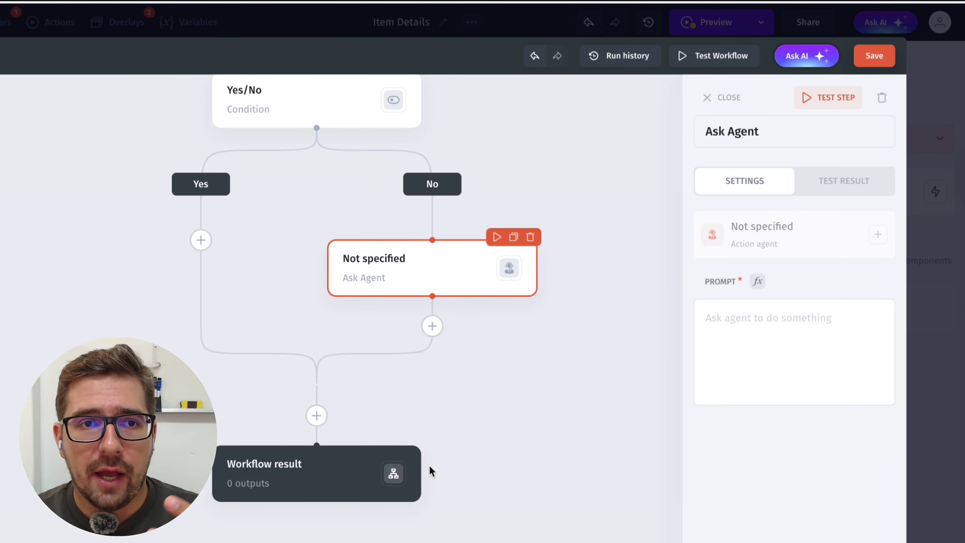
{"action": "left_click", "coordinate": [344, 480]}
{"action": "left_click", "coordinate": [927, 74]}
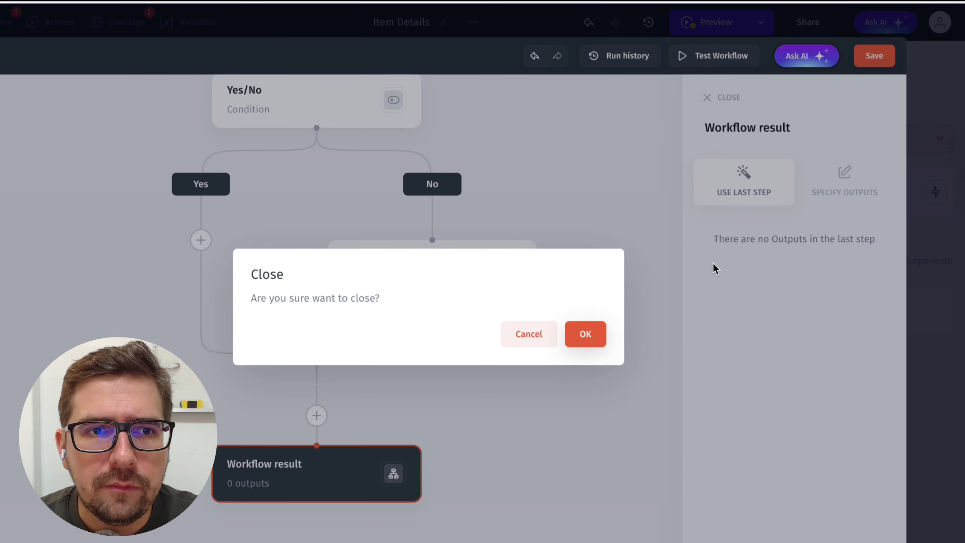
{"action": "left_click", "coordinate": [575, 341]}
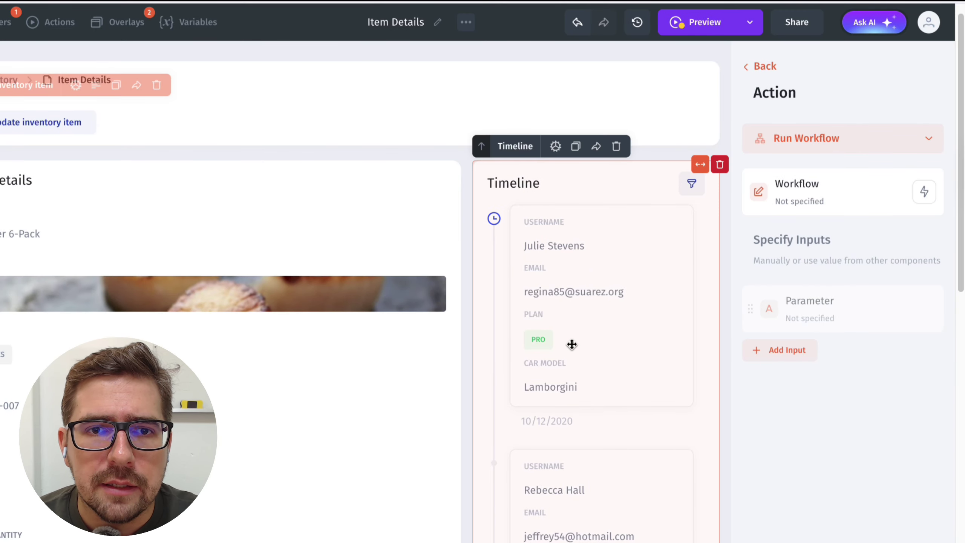